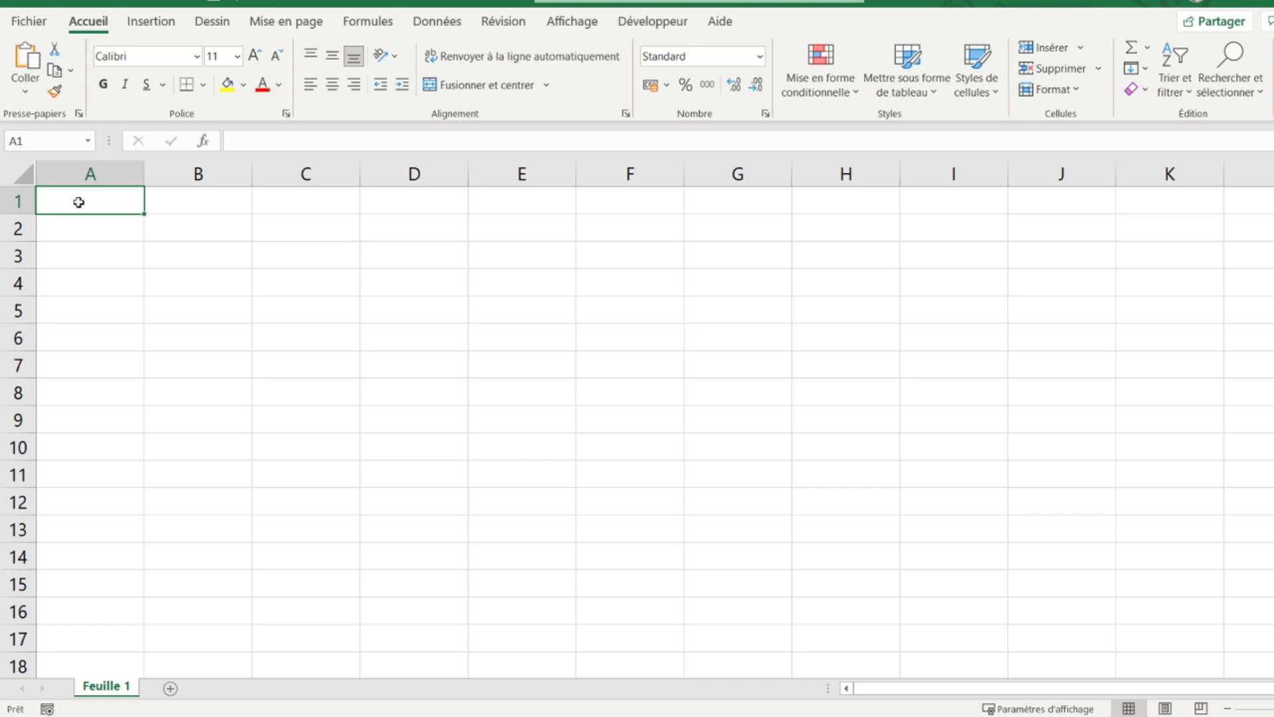
# Add the Formulaire... command from the list of all commands to the Quick Access Toolbar and apply the options
pyautogui.click(30, 25)
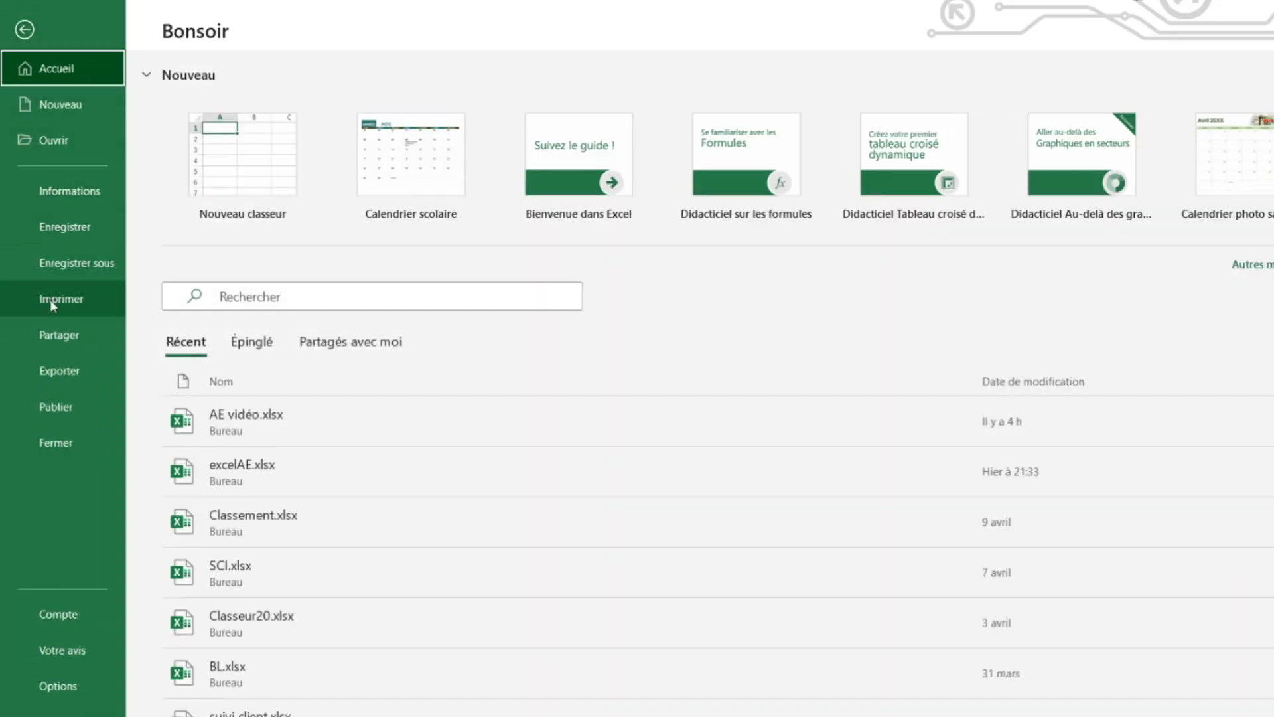
pyautogui.click(45, 679)
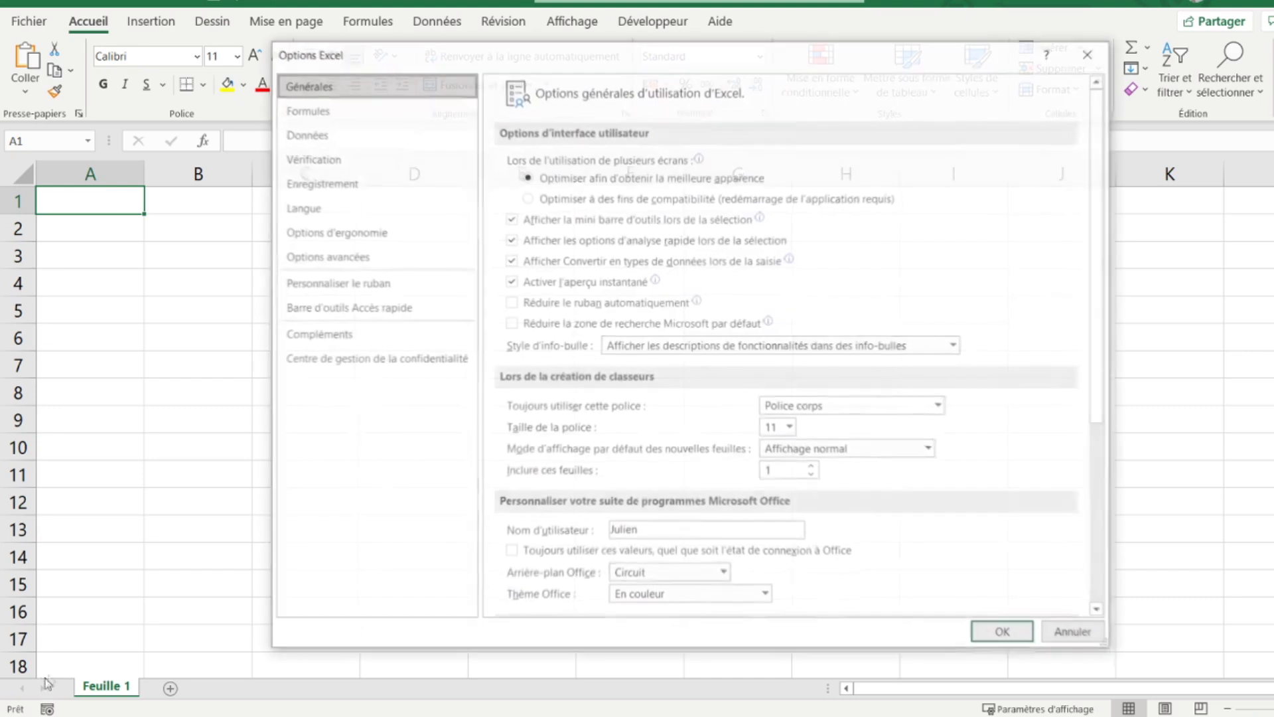
pyautogui.click(370, 318)
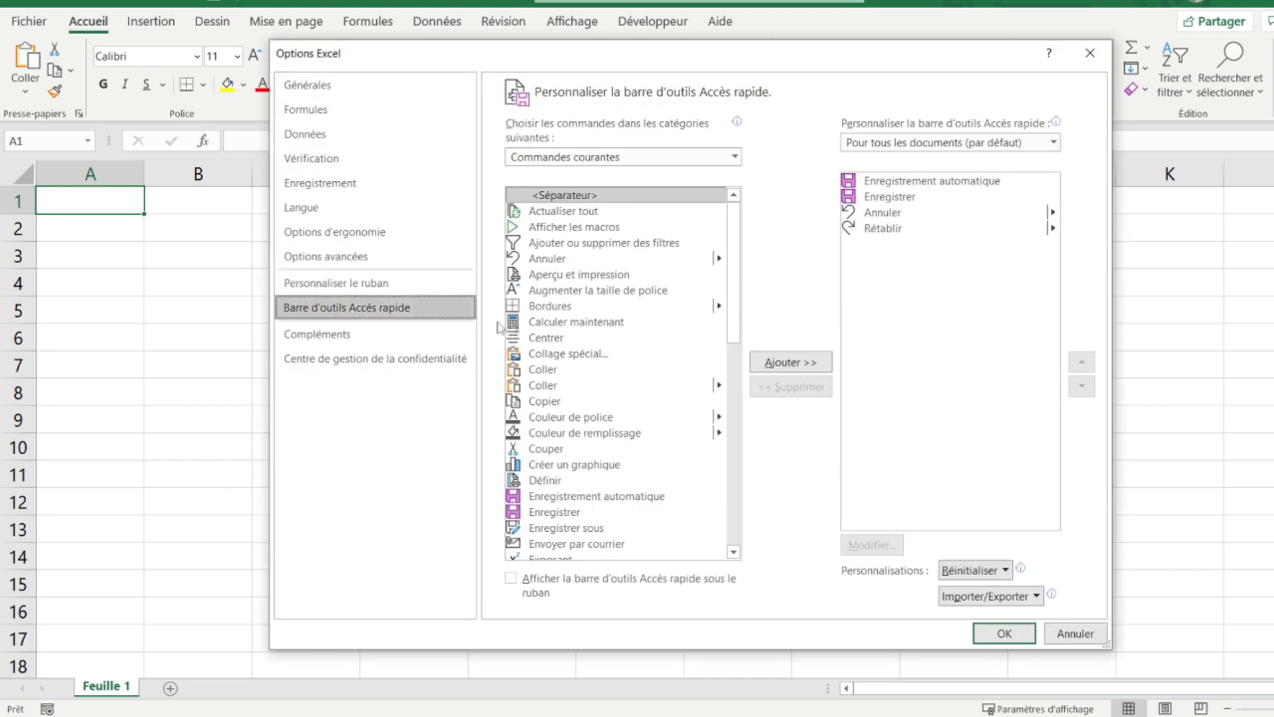
pyautogui.click(656, 158)
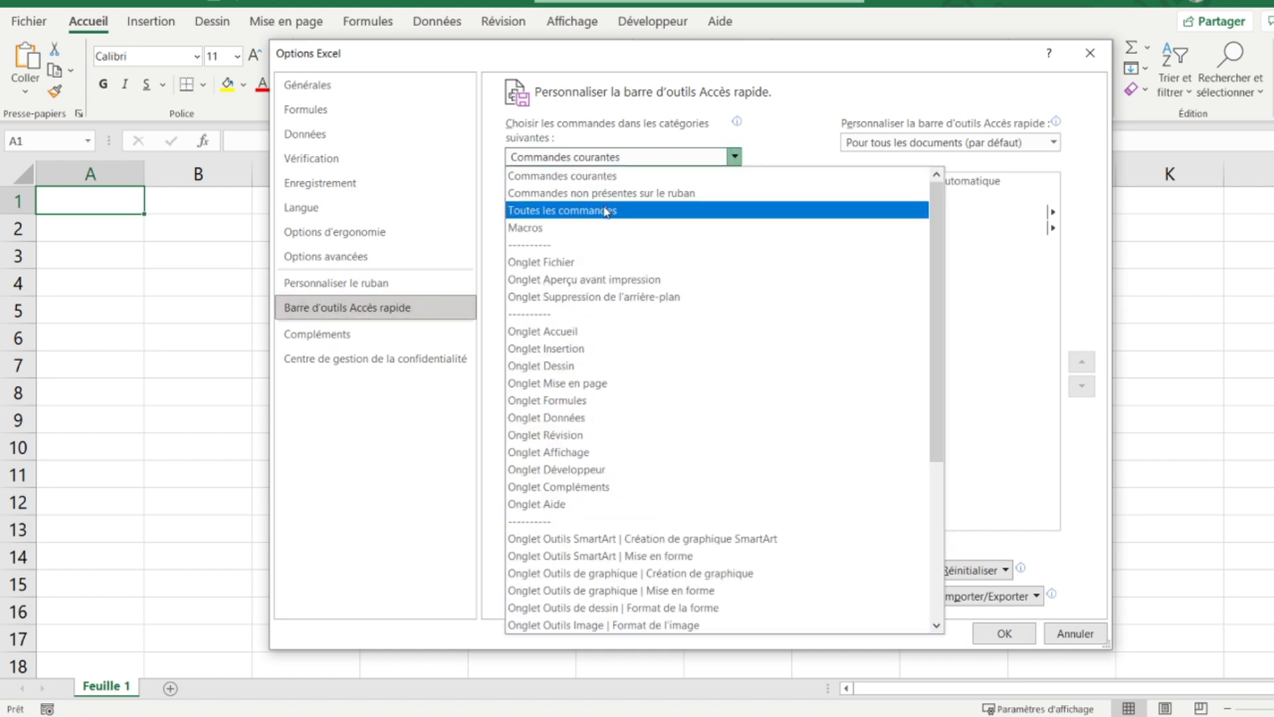
pyautogui.click(641, 210)
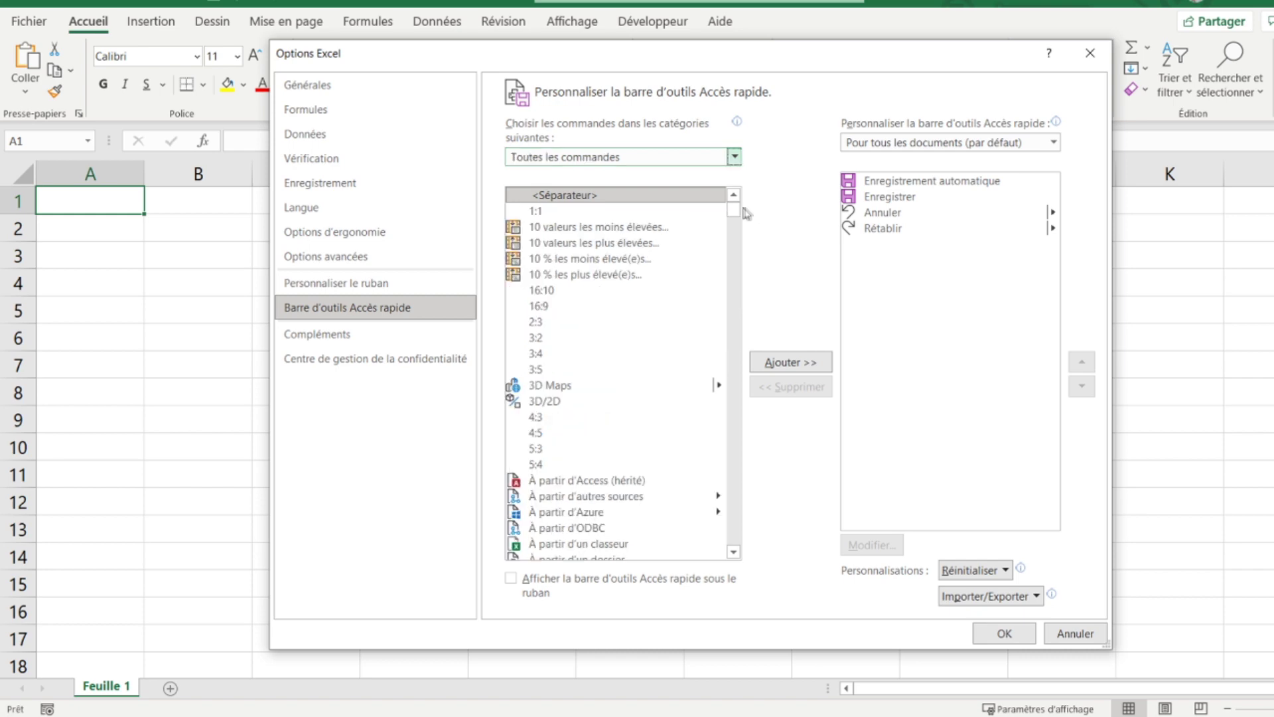
pyautogui.moveTo(734, 211); pyautogui.dragTo(737, 372)
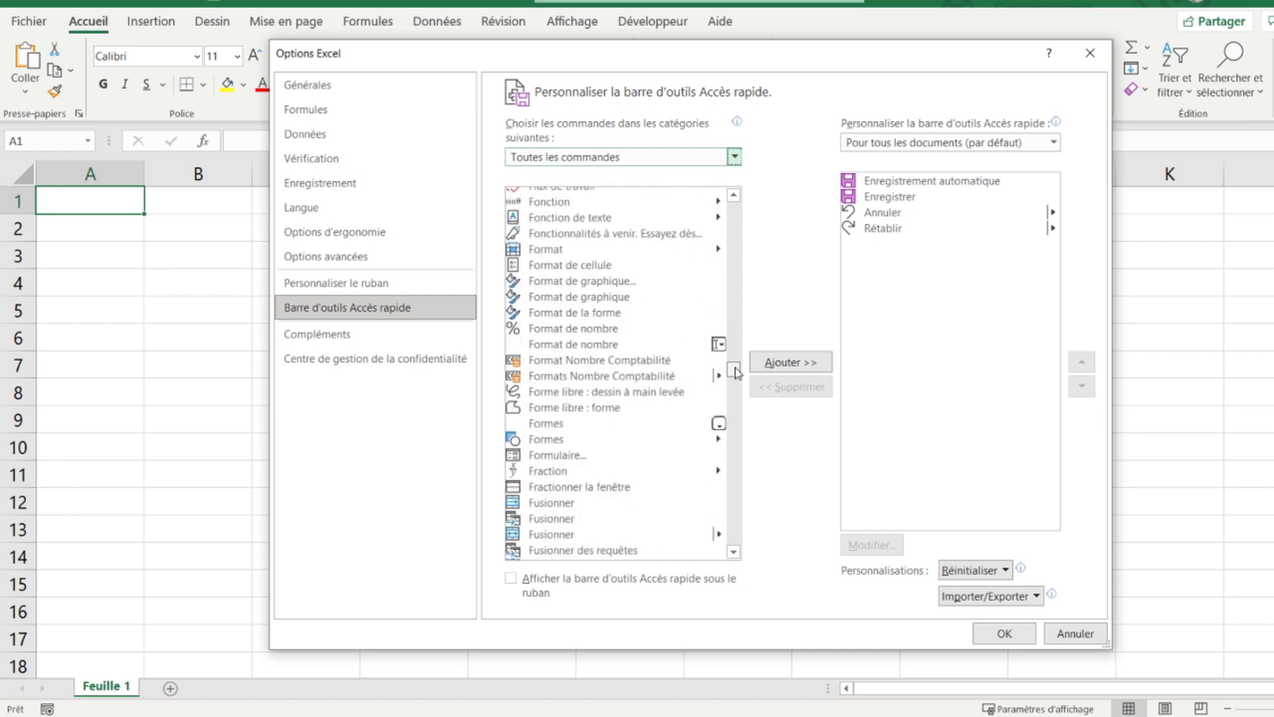
pyautogui.click(544, 456)
pyautogui.click(784, 363)
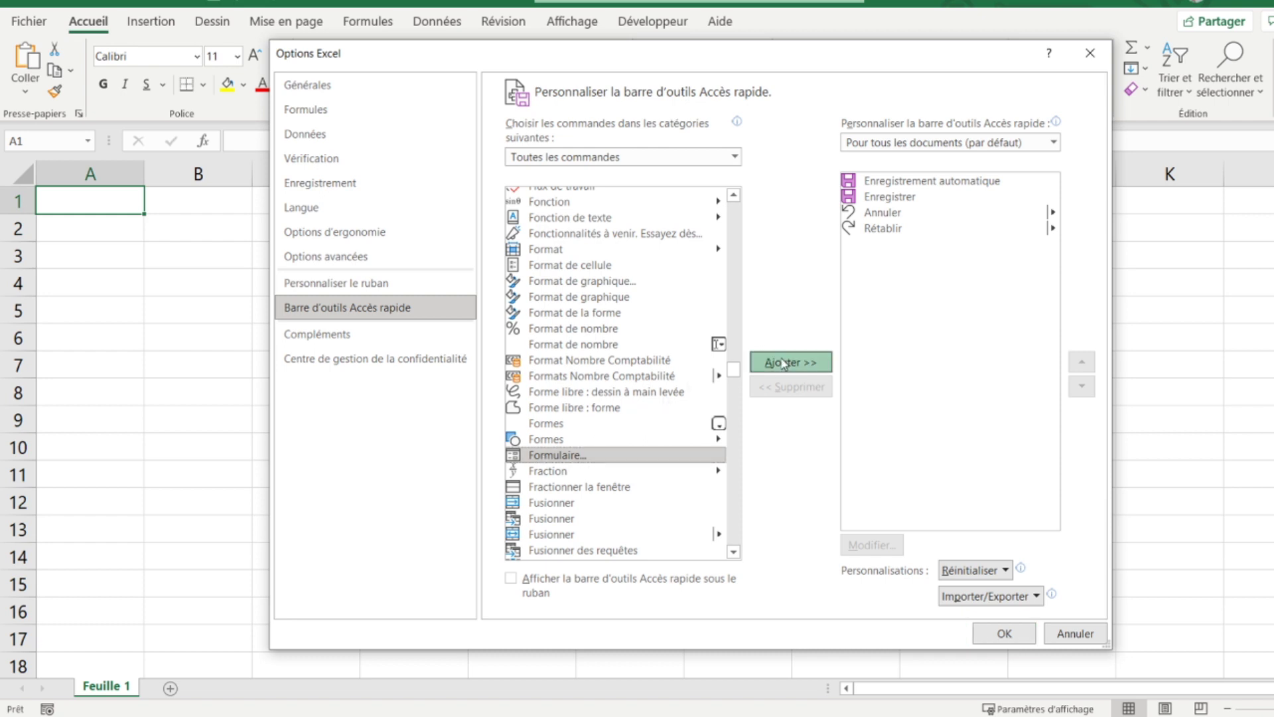
pyautogui.click(996, 636)
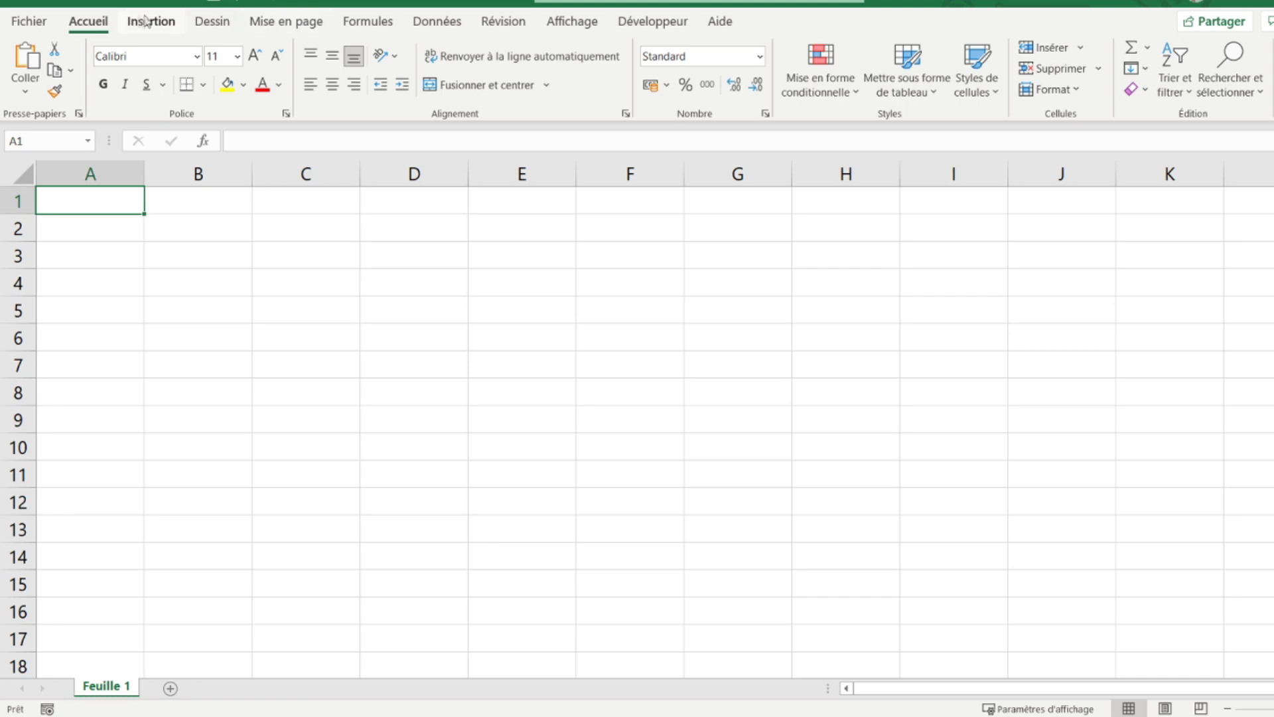
# Open the ribbon customization options, list all commands and select the Formulaire... command
pyautogui.click(29, 24)
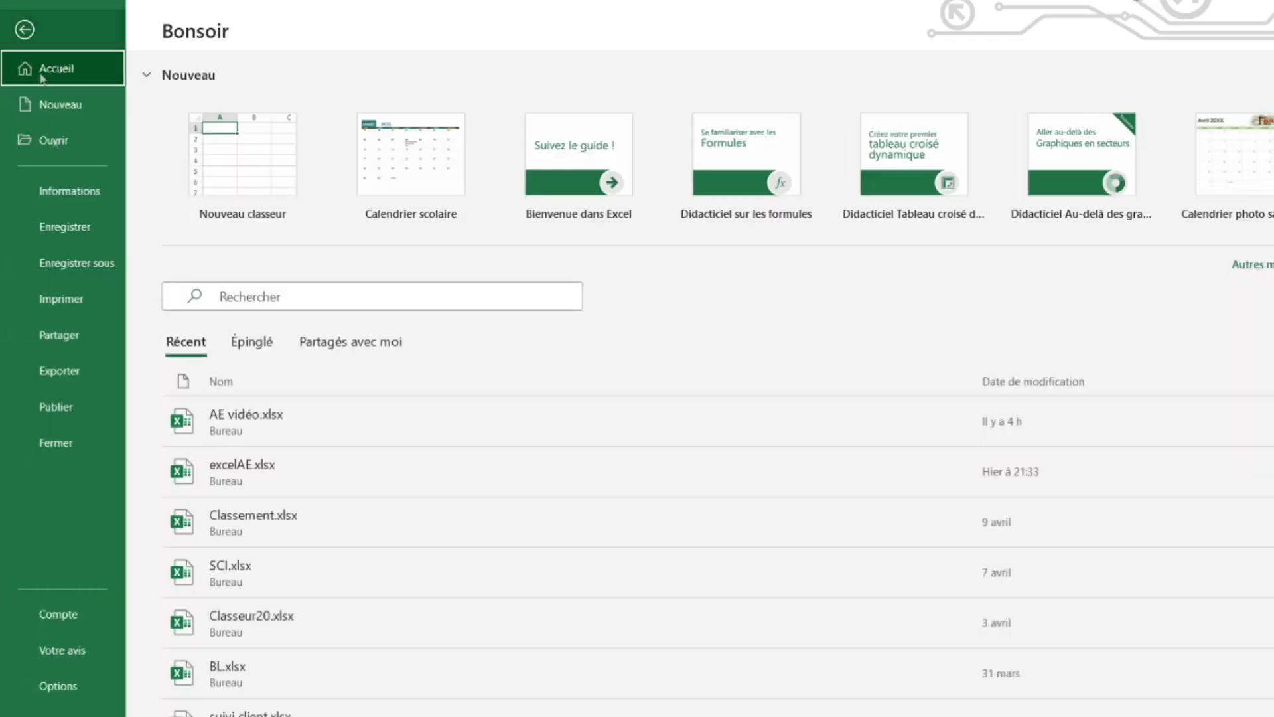
pyautogui.click(42, 690)
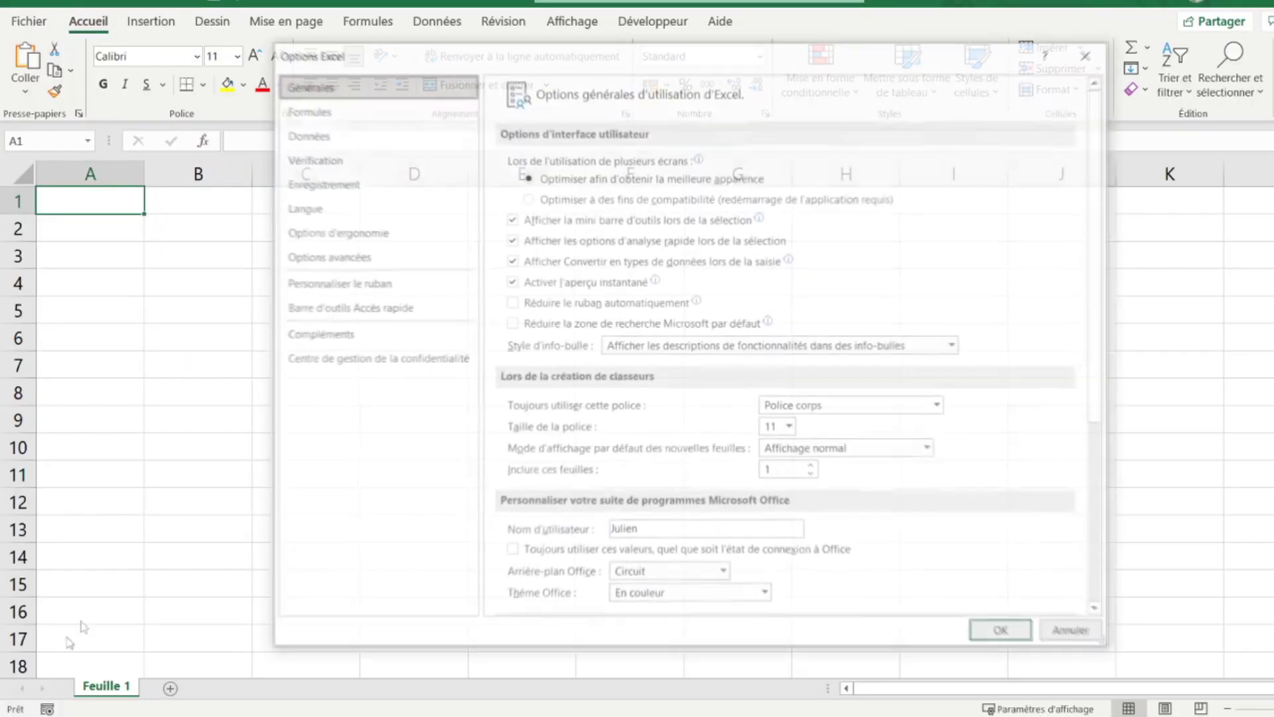
pyautogui.click(348, 283)
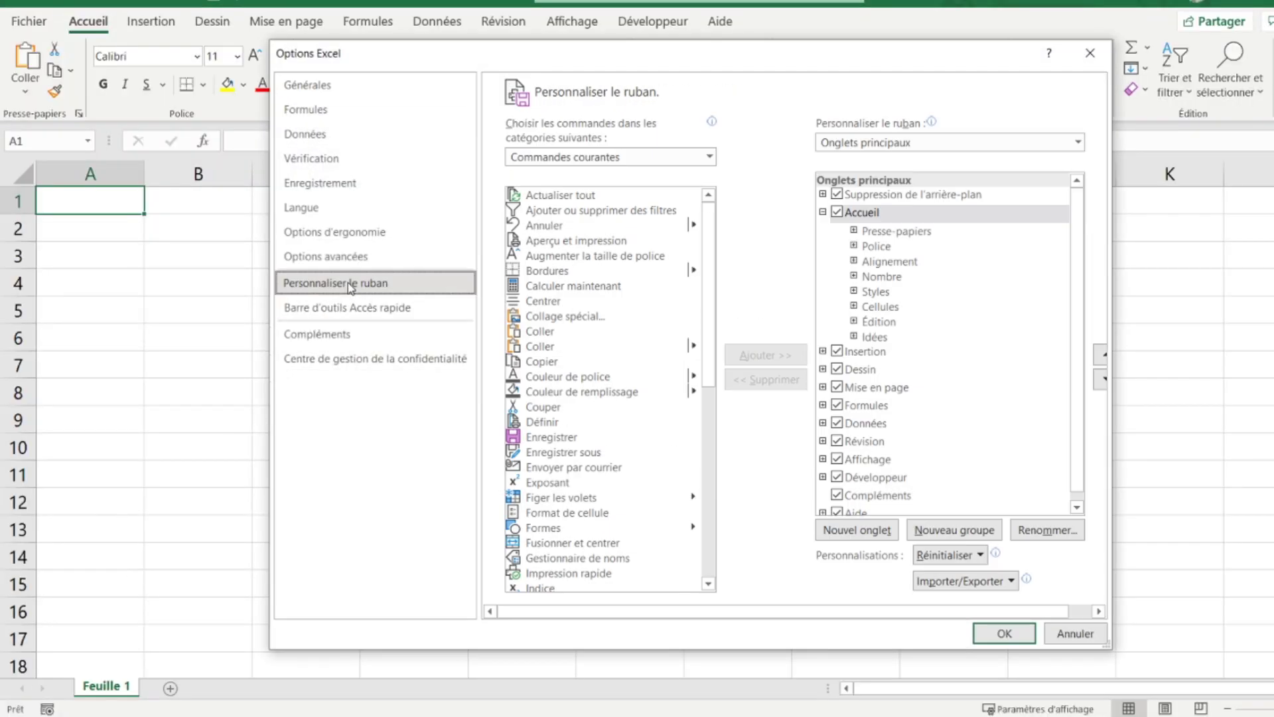
pyautogui.click(661, 160)
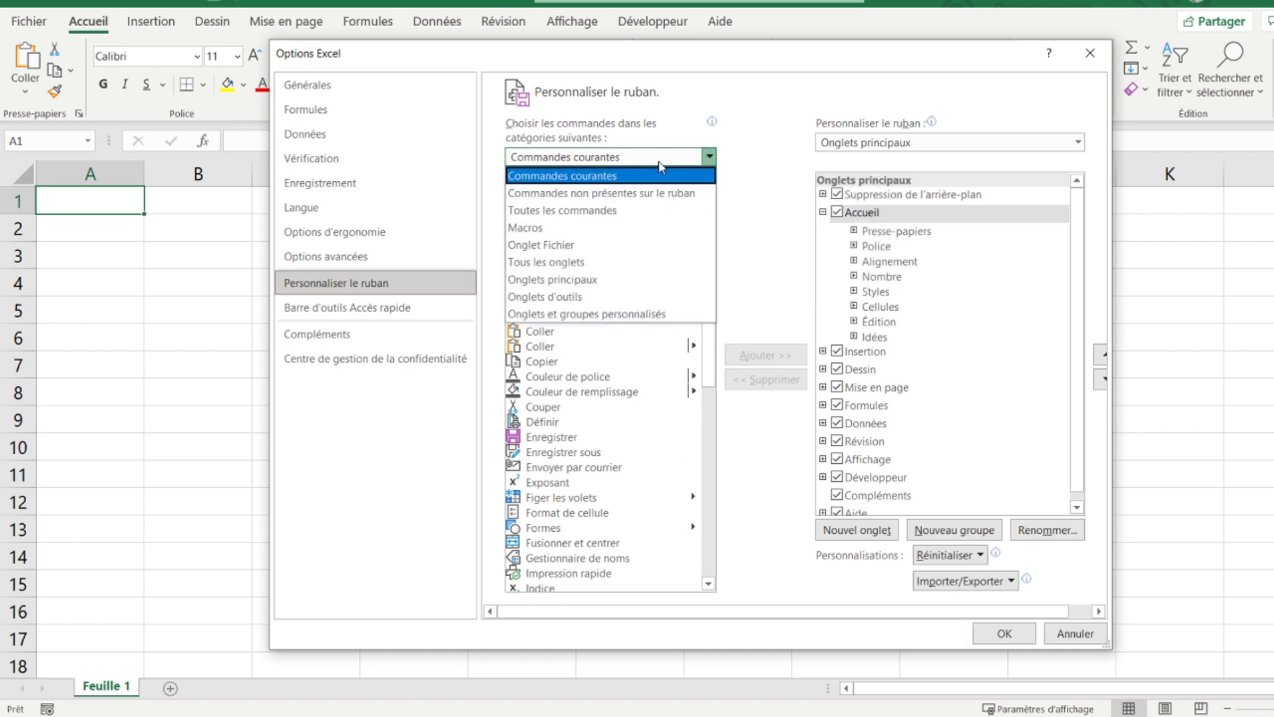
pyautogui.click(607, 211)
pyautogui.moveTo(712, 211); pyautogui.dragTo(711, 389)
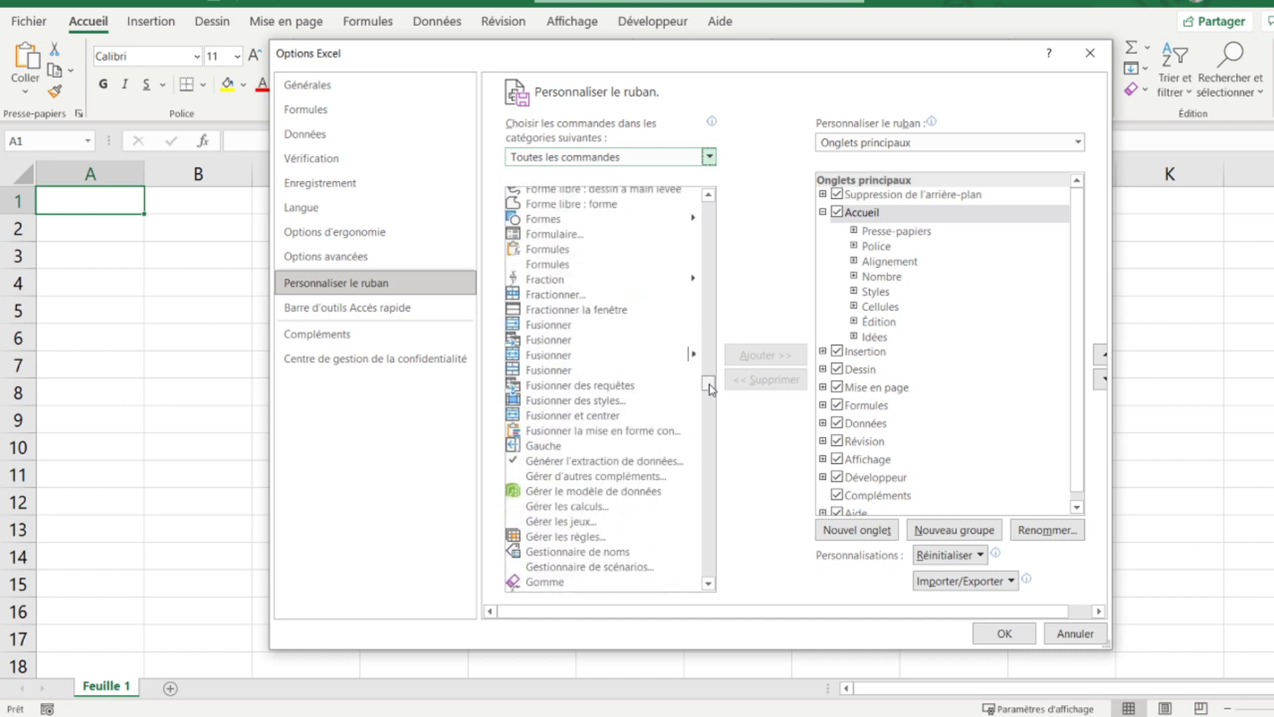
pyautogui.moveTo(711, 389); pyautogui.dragTo(711, 389)
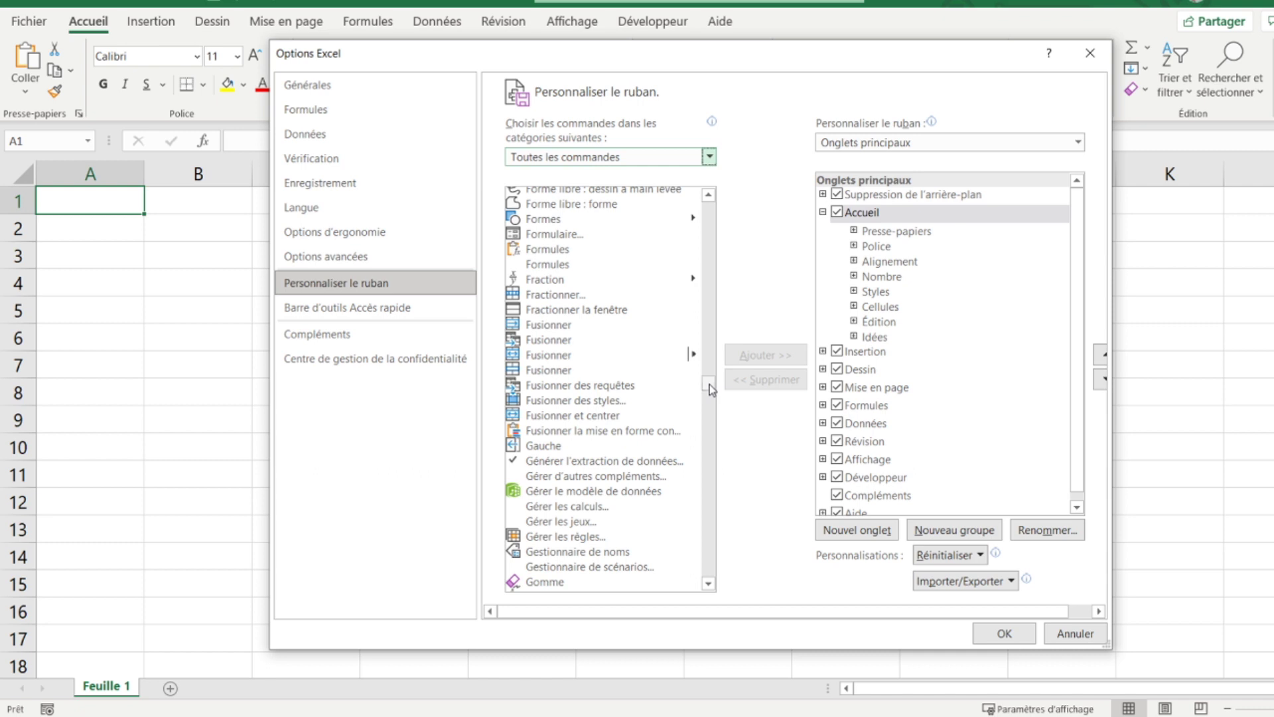
pyautogui.click(572, 236)
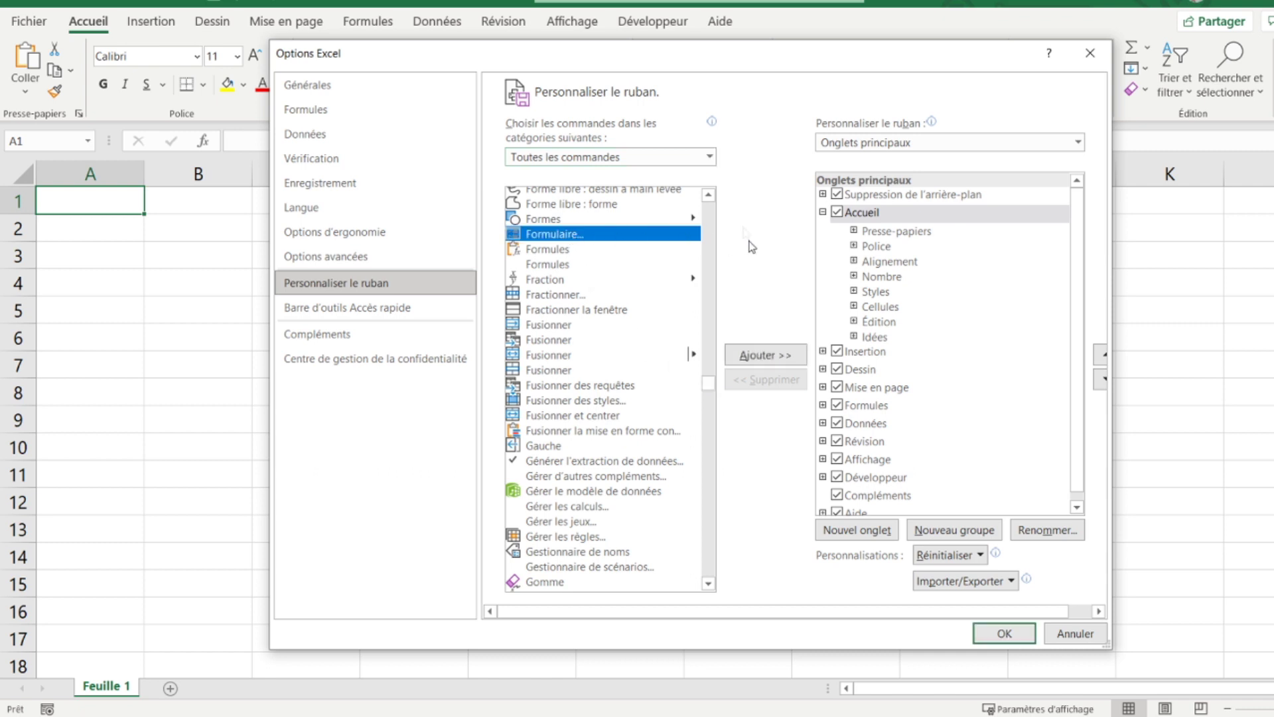
# Create a new custom group in the Données ribbon tab, directly after the Trier et filtrer group
pyautogui.moveTo(772, 55); pyautogui.dragTo(690, 76)
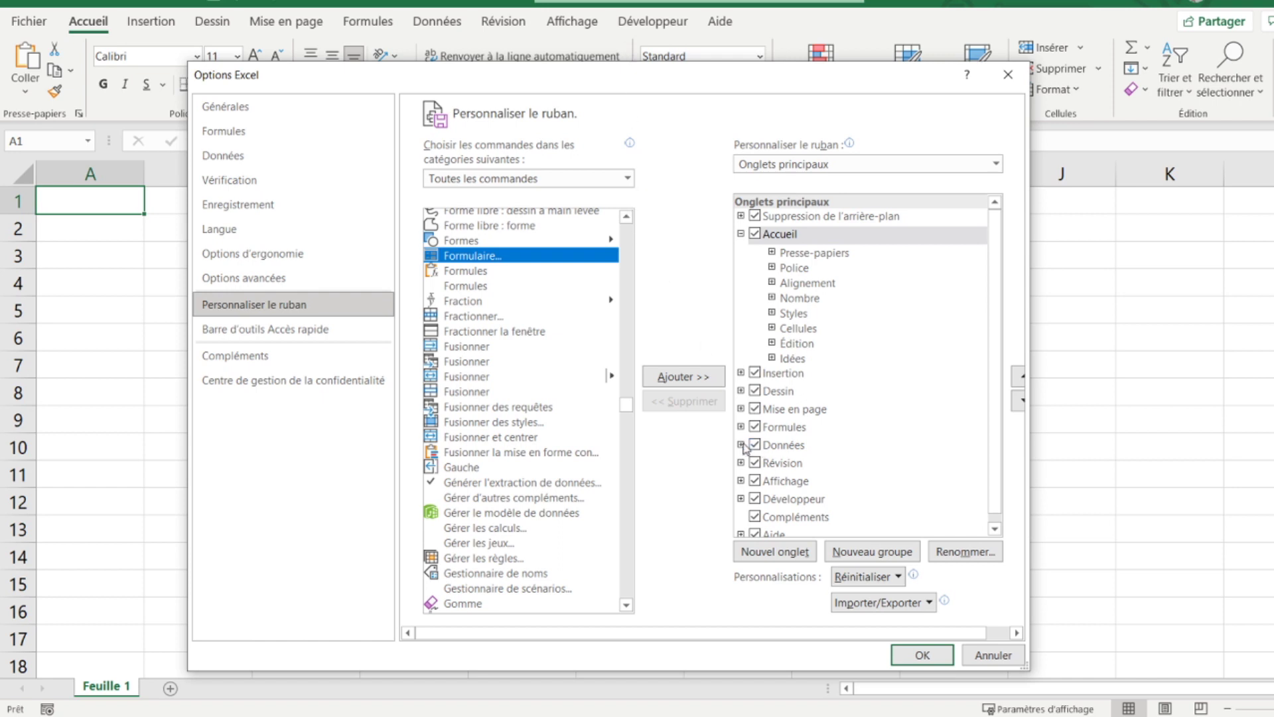
pyautogui.click(741, 445)
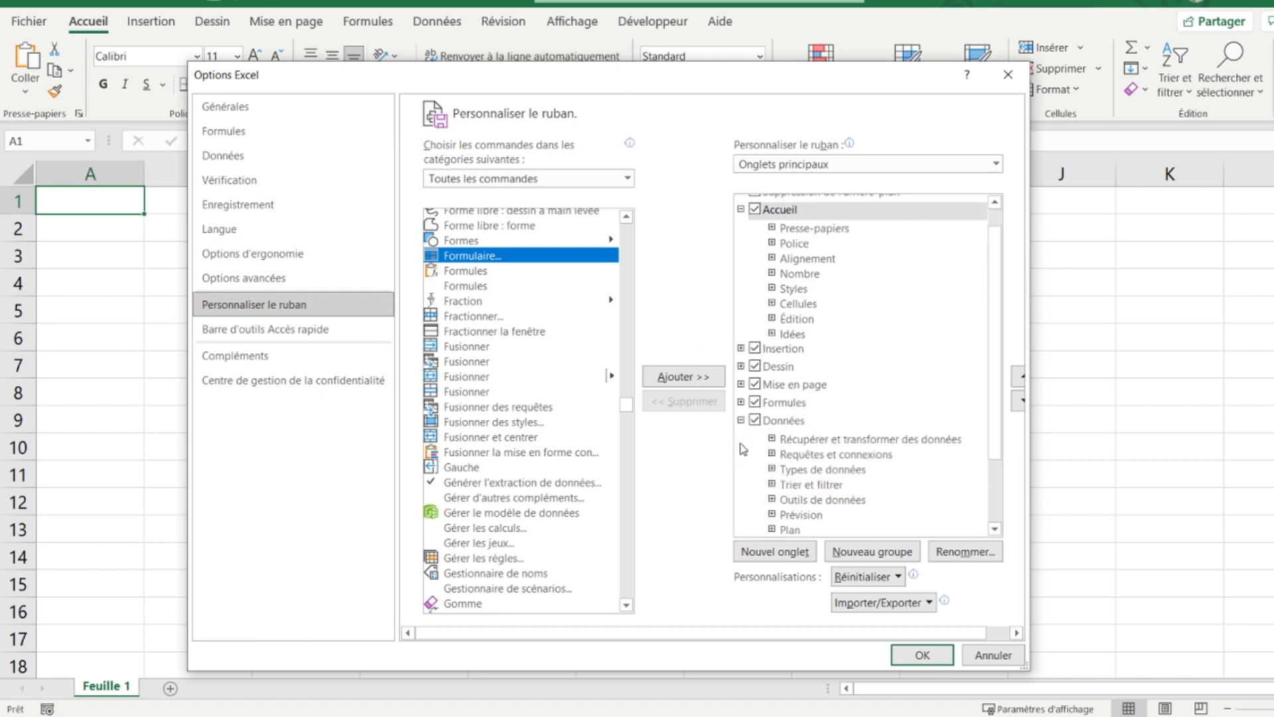
pyautogui.click(797, 486)
pyautogui.click(874, 556)
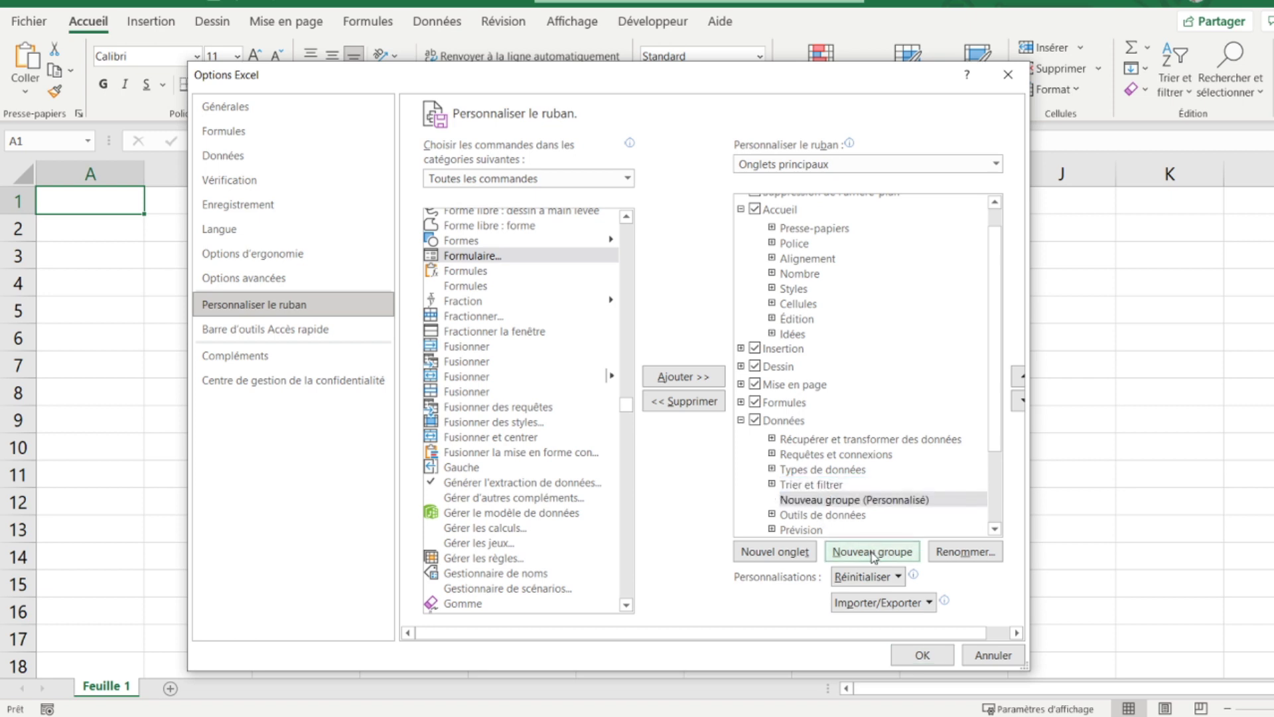
pyautogui.click(835, 554)
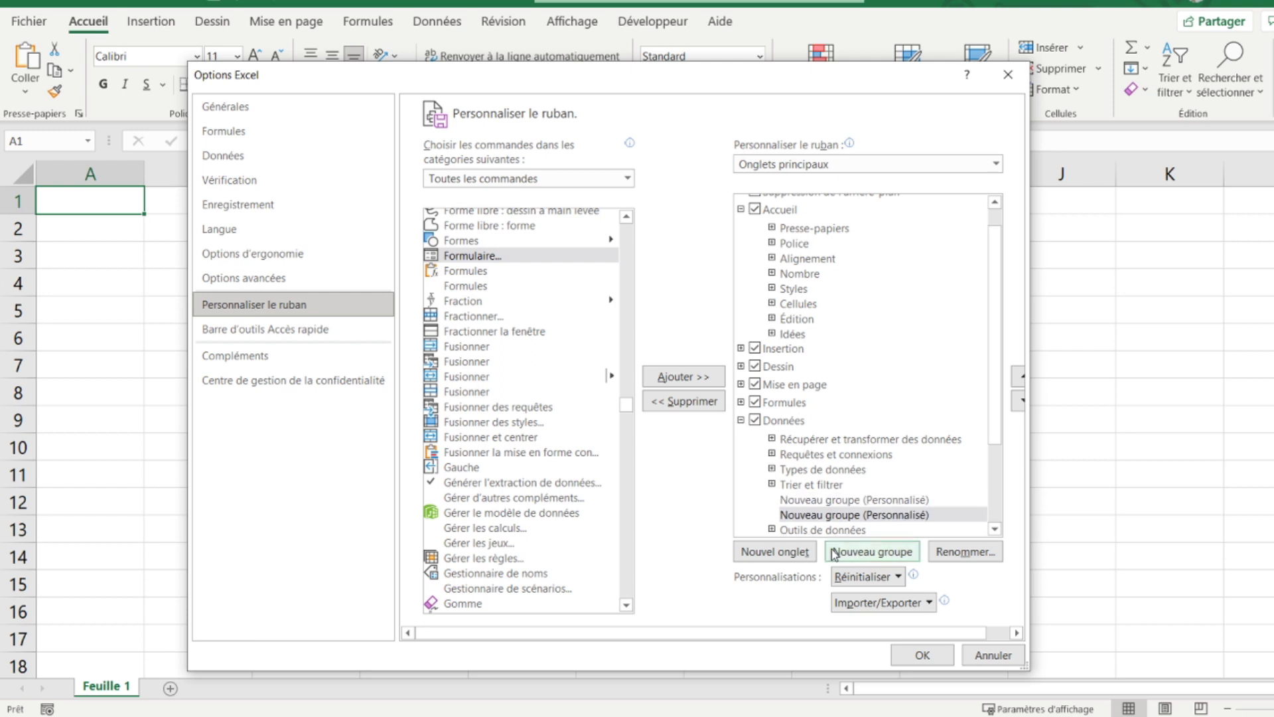
pyautogui.click(842, 514)
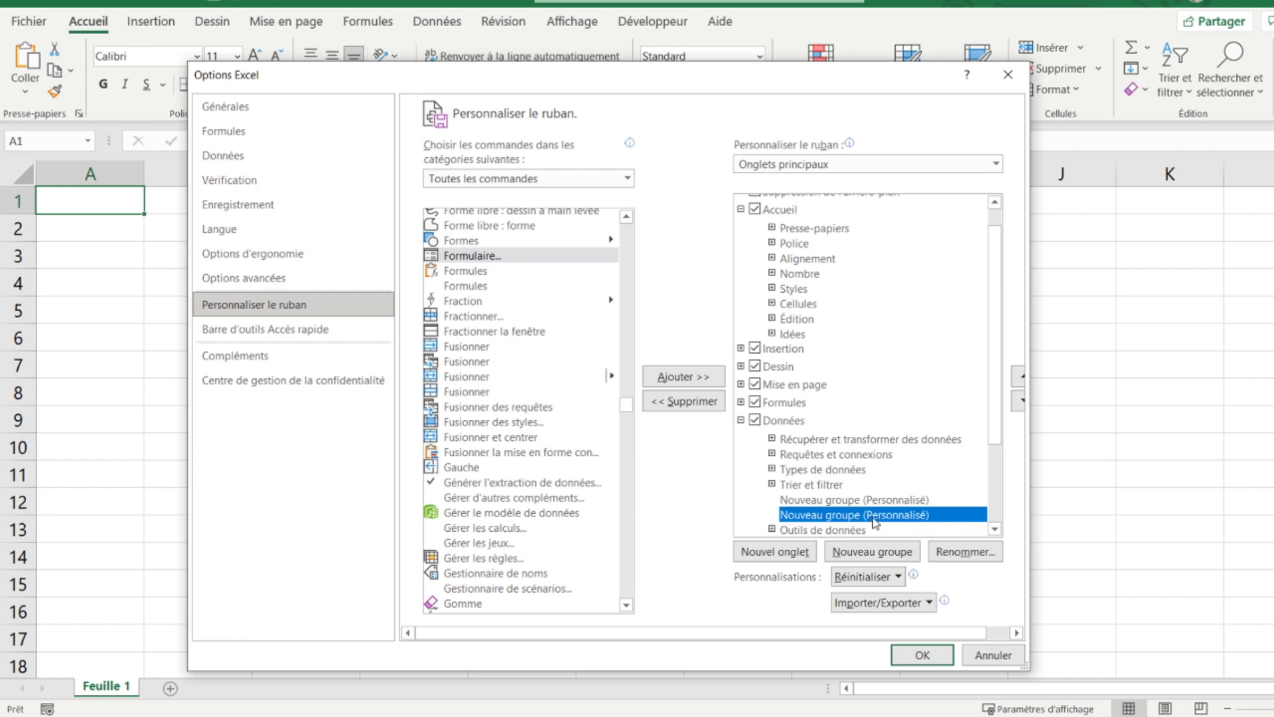
pyautogui.click(684, 401)
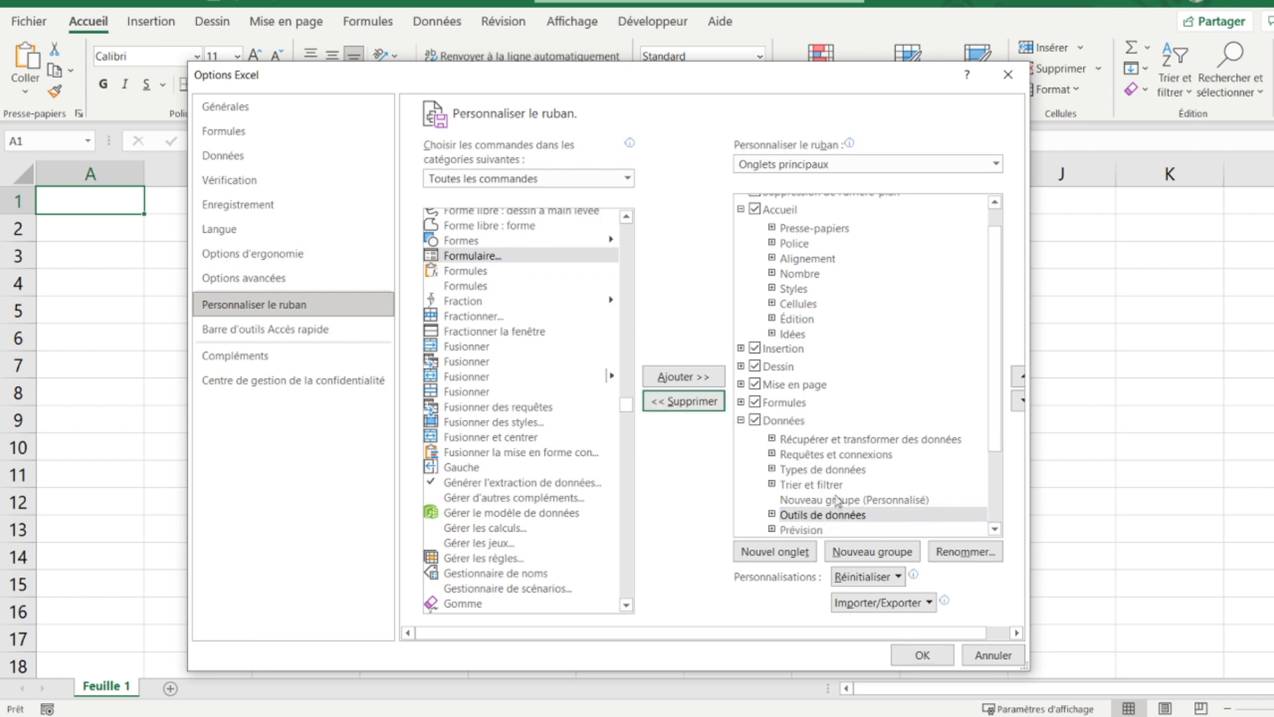
pyautogui.click(840, 513)
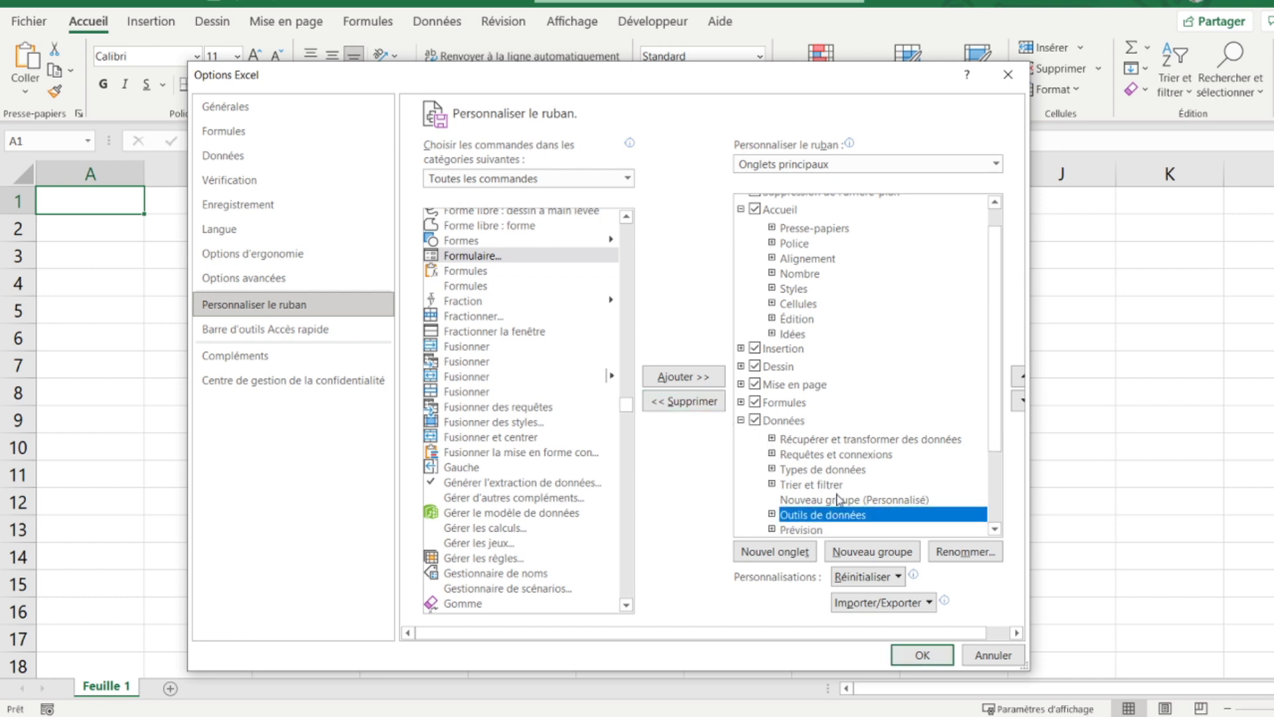
# Rename the new custom group in the Données tab as Formulaire and give it a form-like symbol
pyautogui.click(831, 502)
pyautogui.click(965, 553)
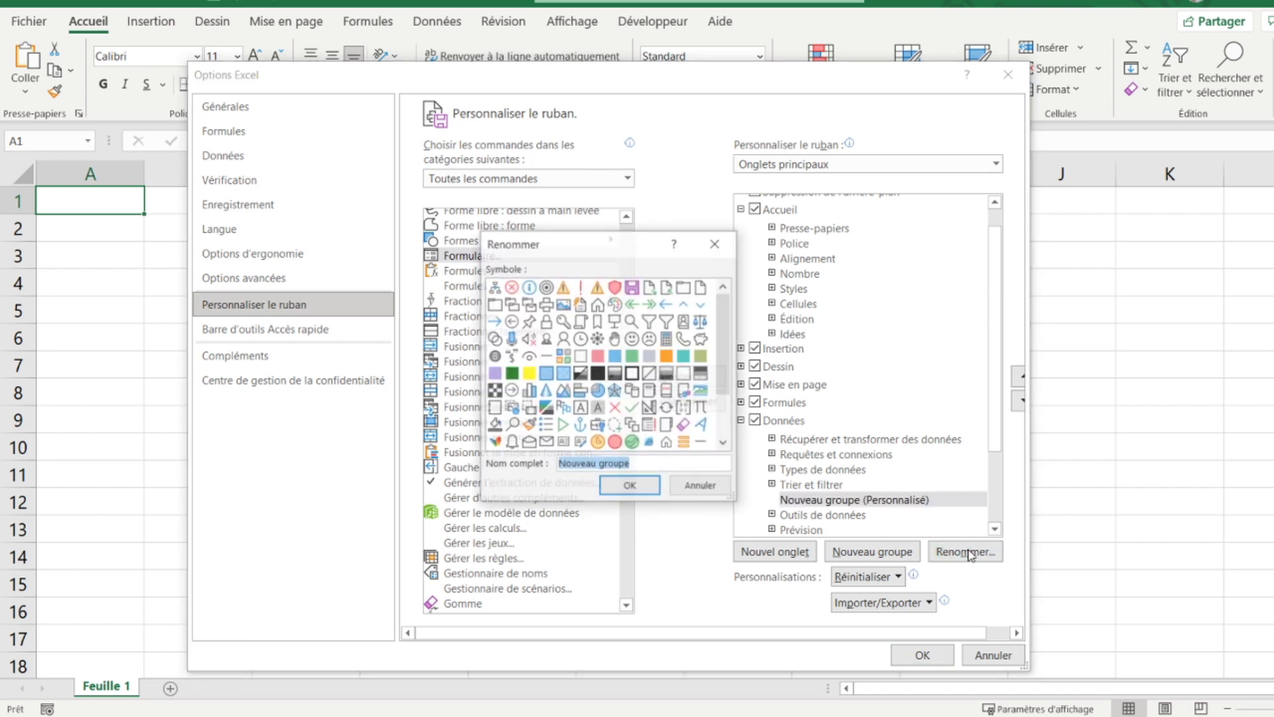
pyautogui.write('Formulaire')
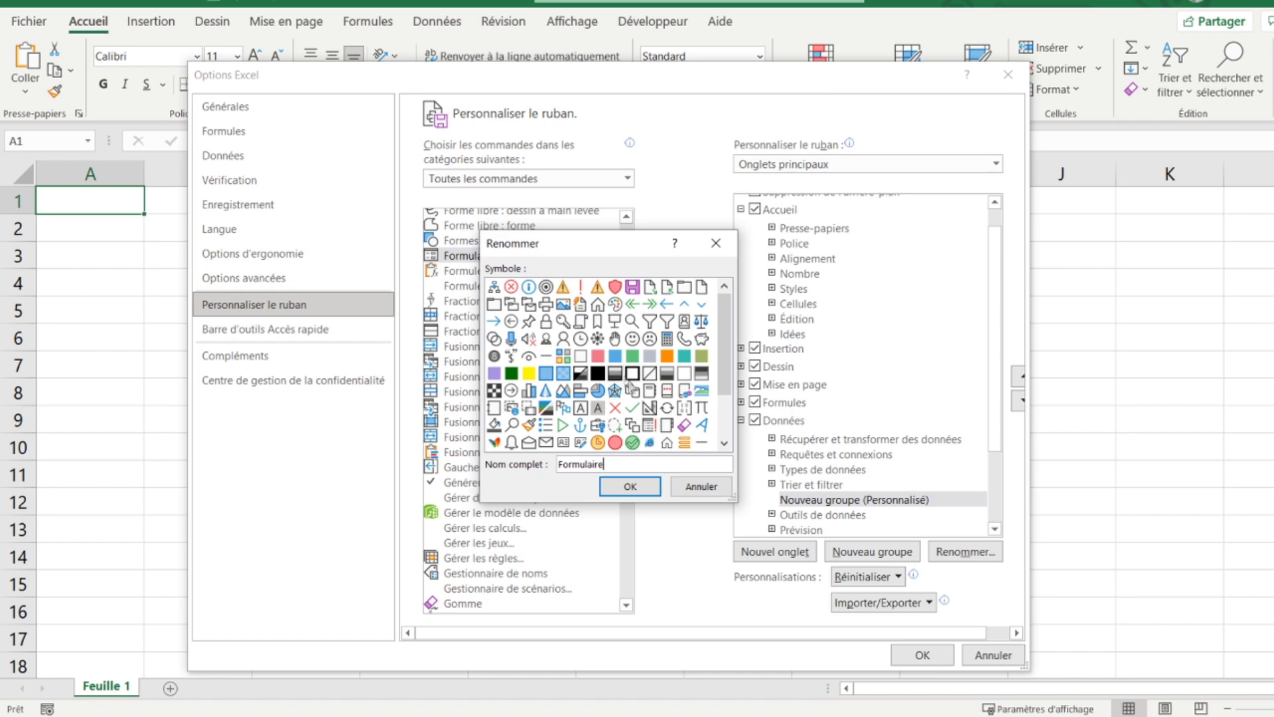
pyautogui.click(650, 424)
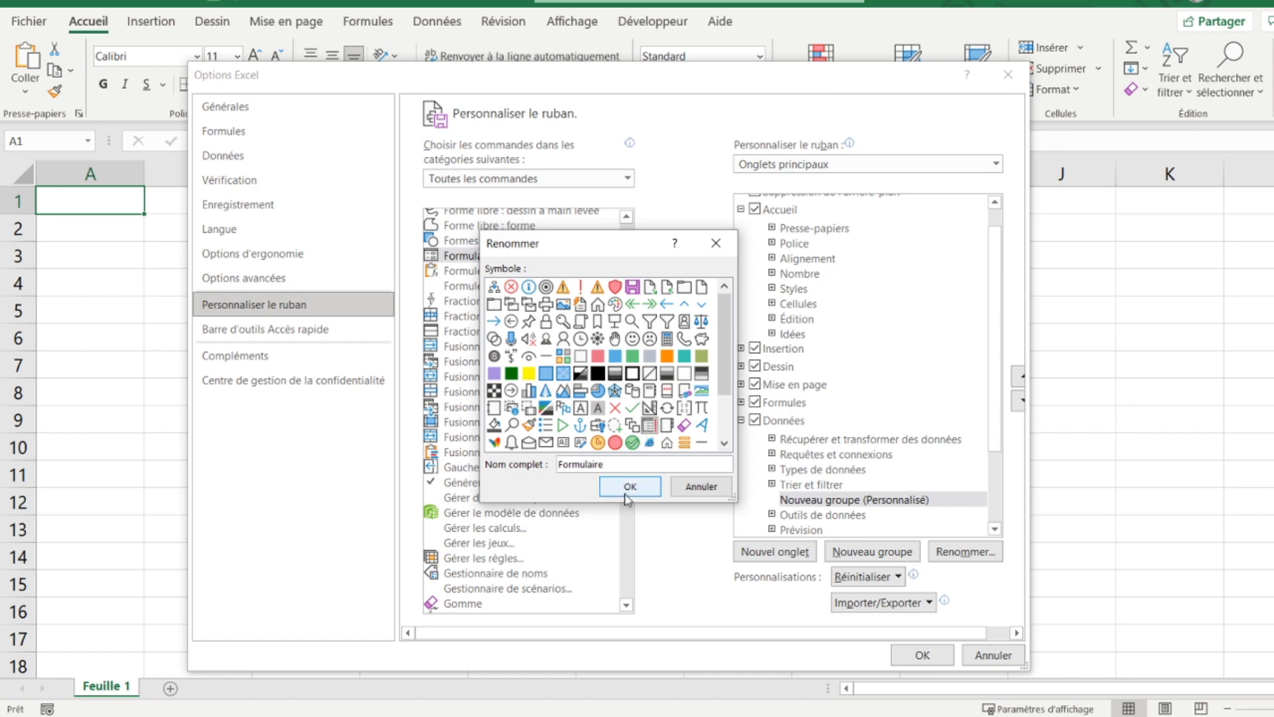
pyautogui.click(631, 487)
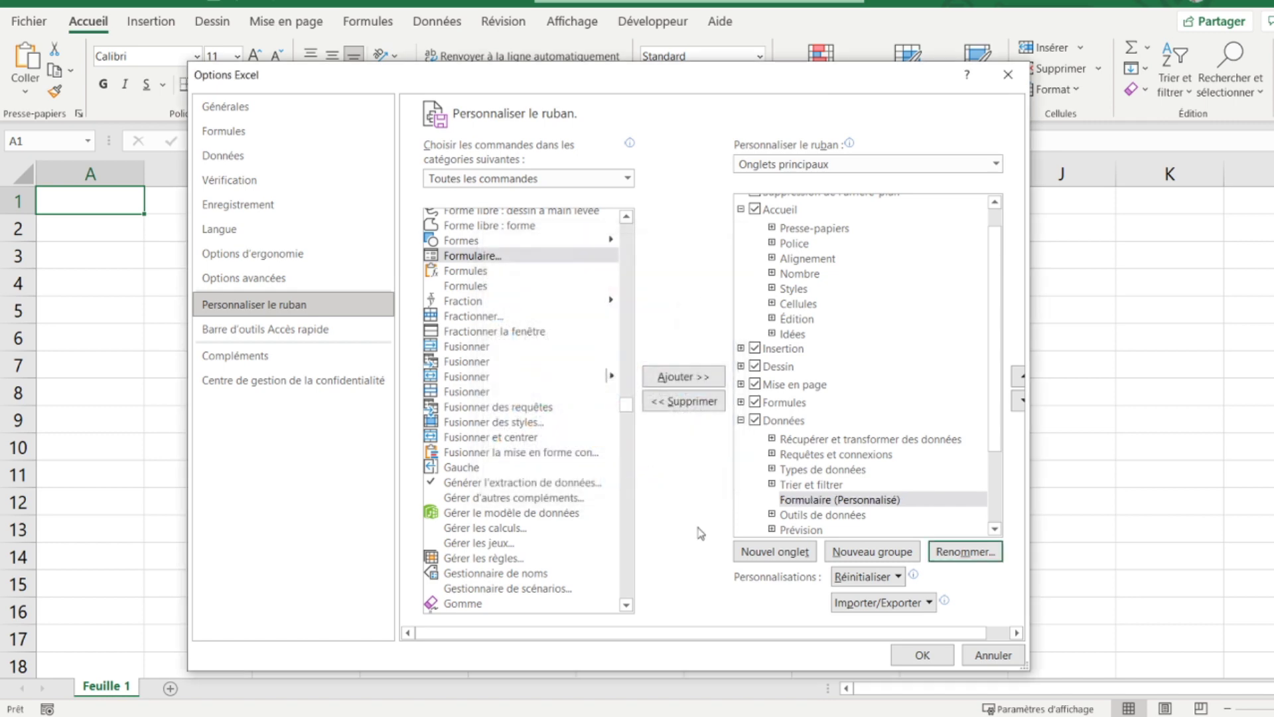
# Add the Formulaire... command to the custom Formulaire group, apply the options and display the Données ribbon tab
pyautogui.click(476, 257)
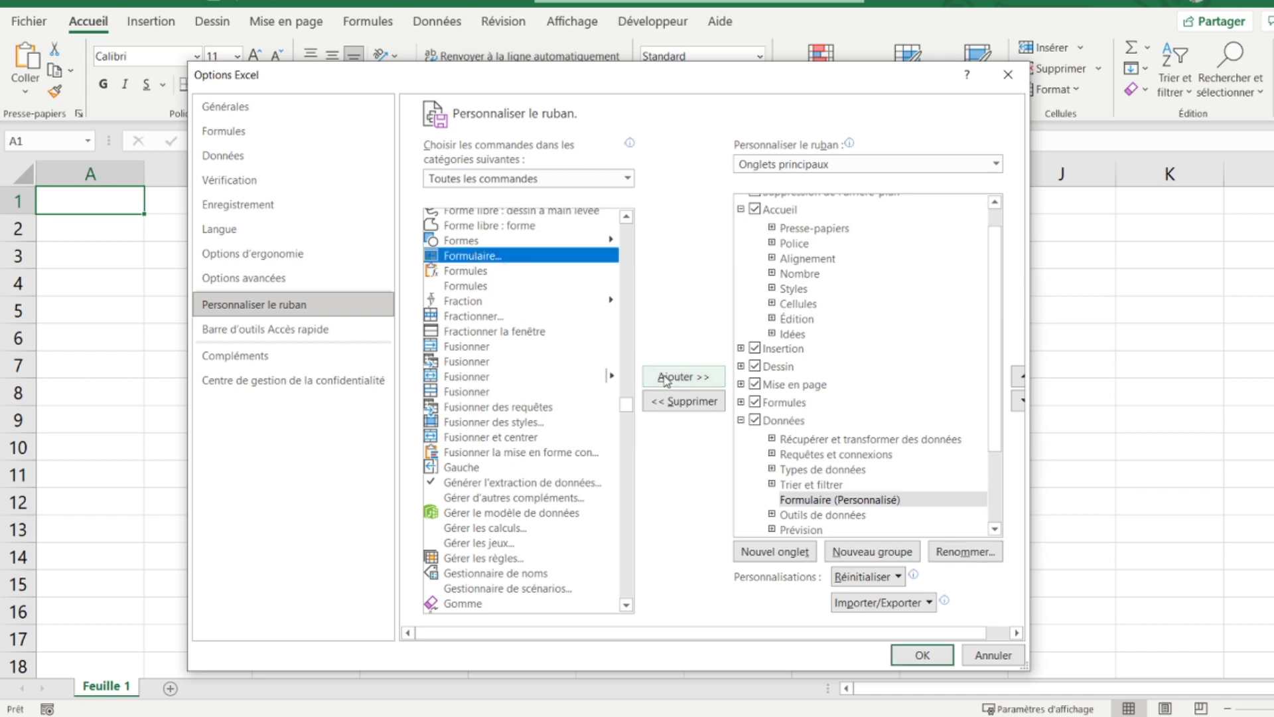
pyautogui.click(666, 378)
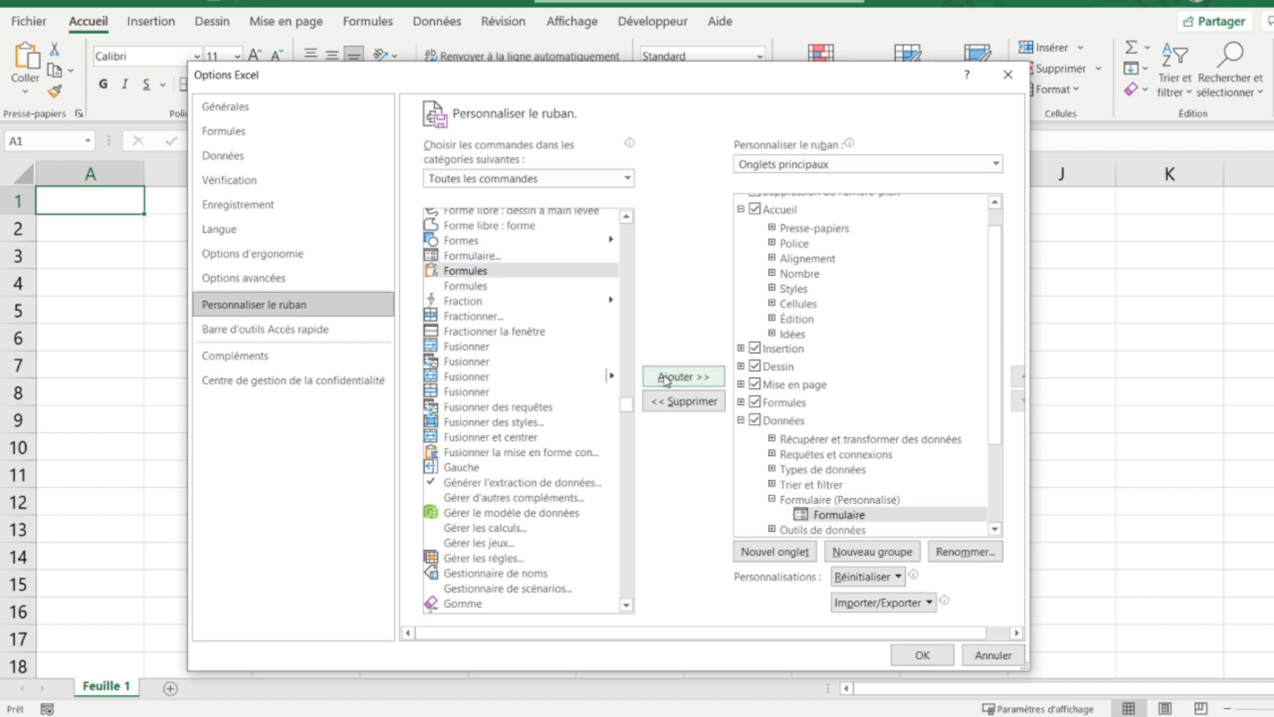
pyautogui.click(907, 658)
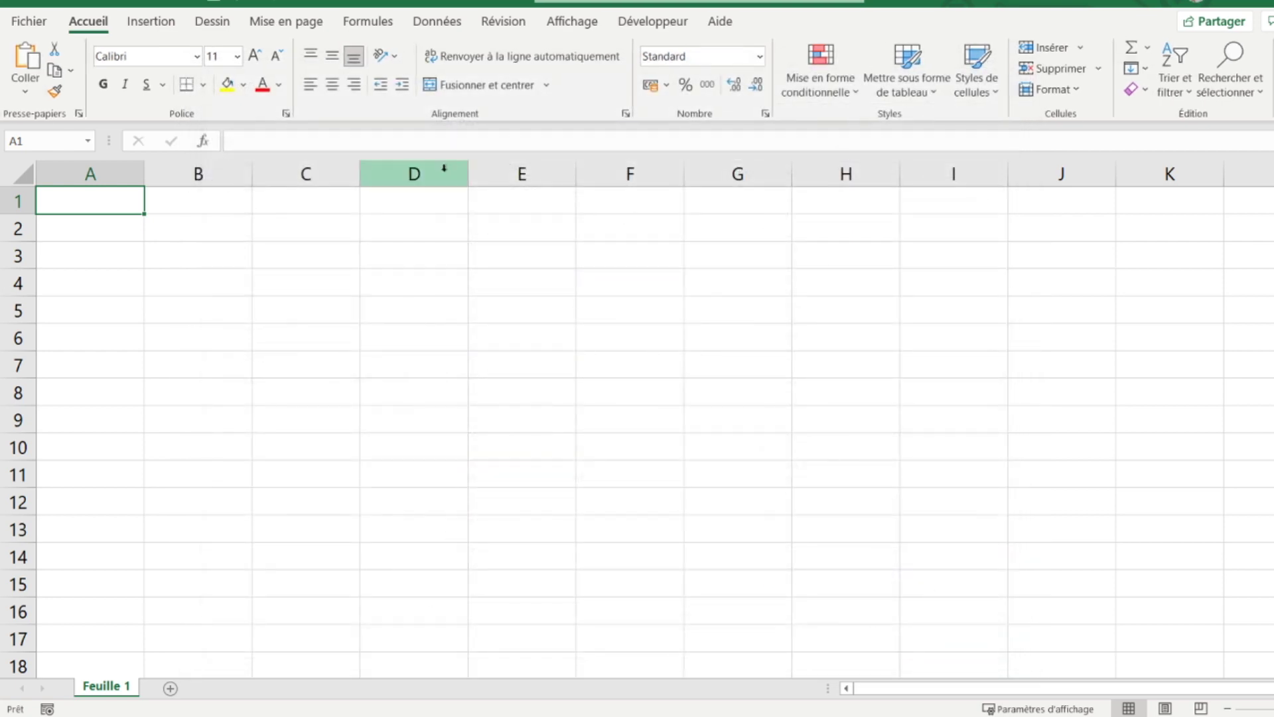
pyautogui.click(437, 25)
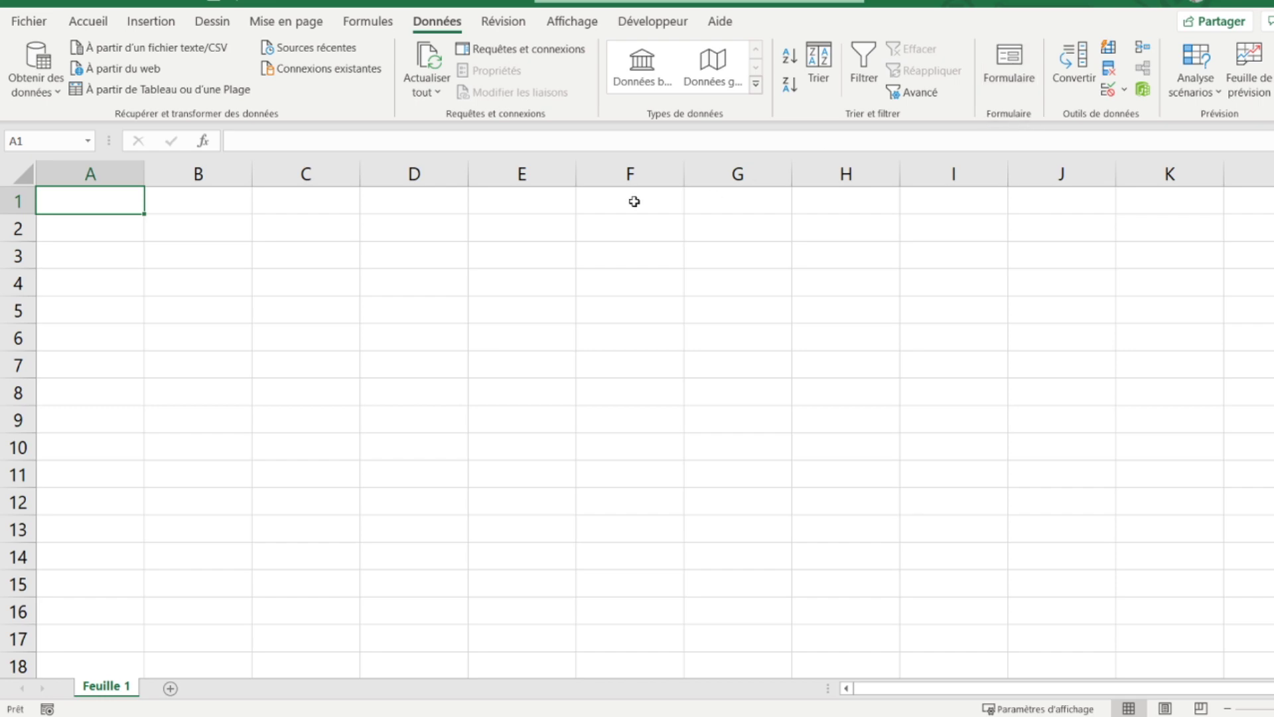
# Open the ribbon customization options and create a new custom tab directly after the Données tab
pyautogui.click(22, 20)
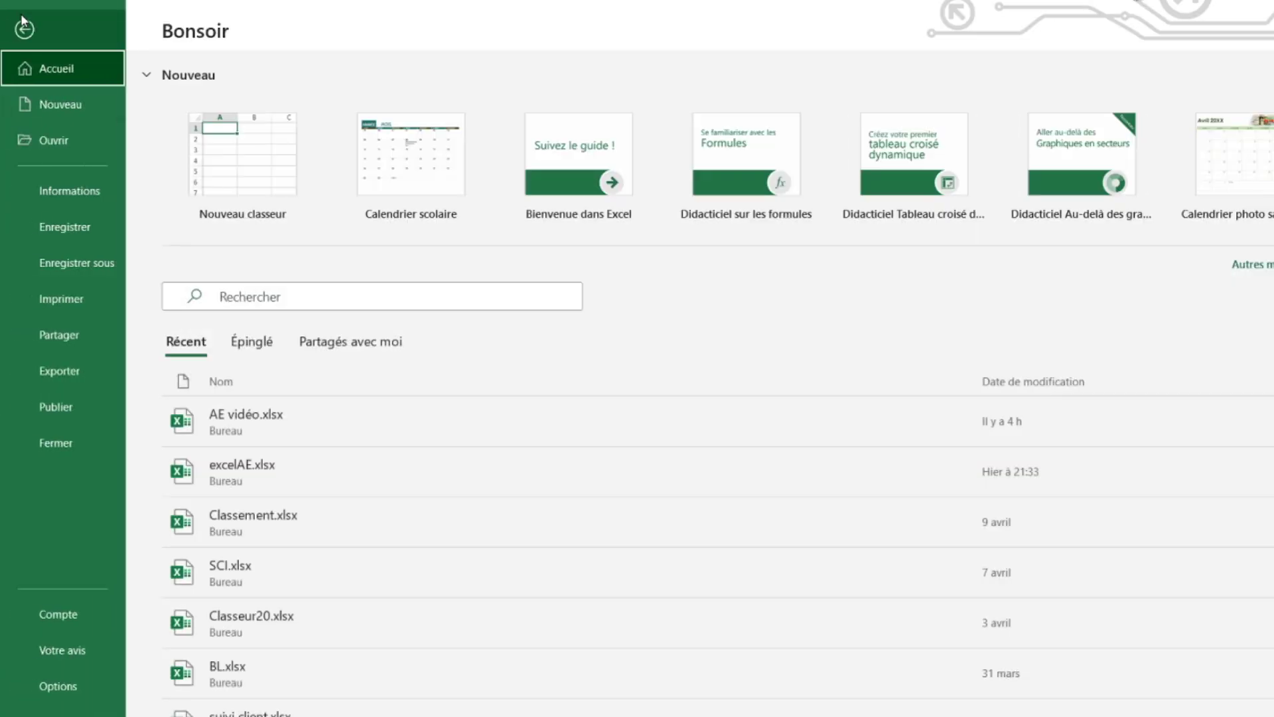
pyautogui.click(57, 673)
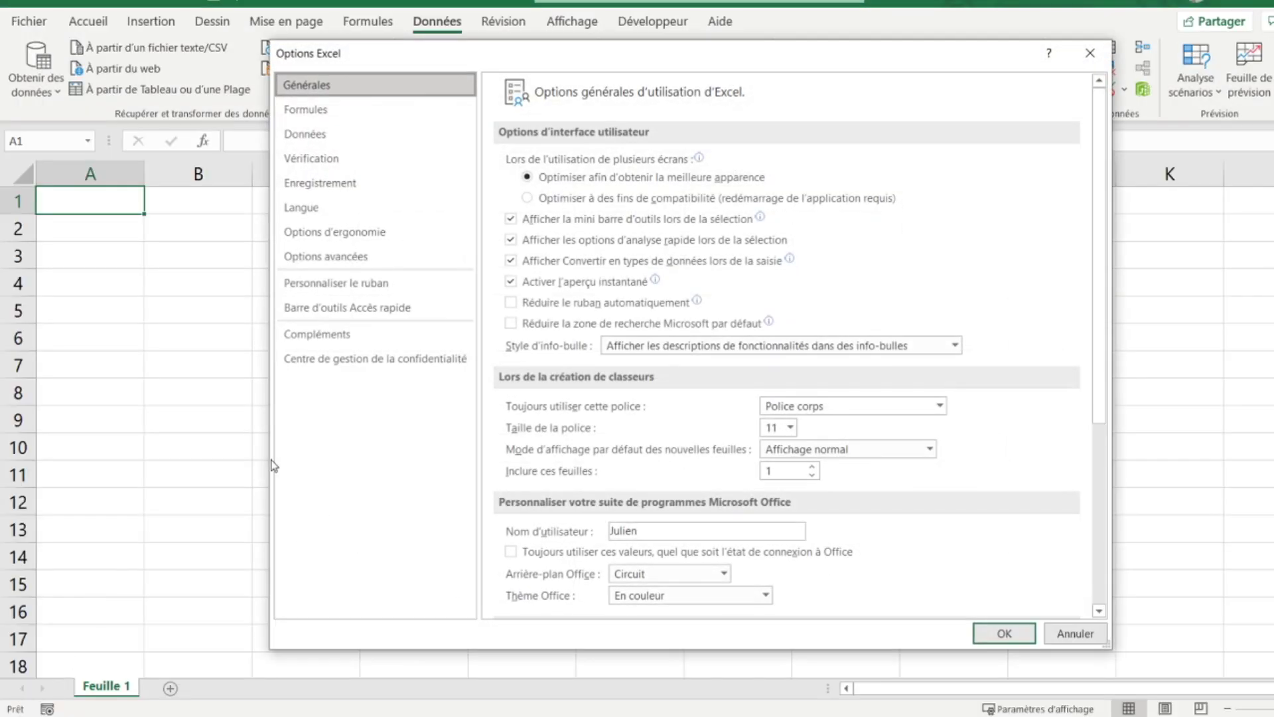
pyautogui.click(369, 291)
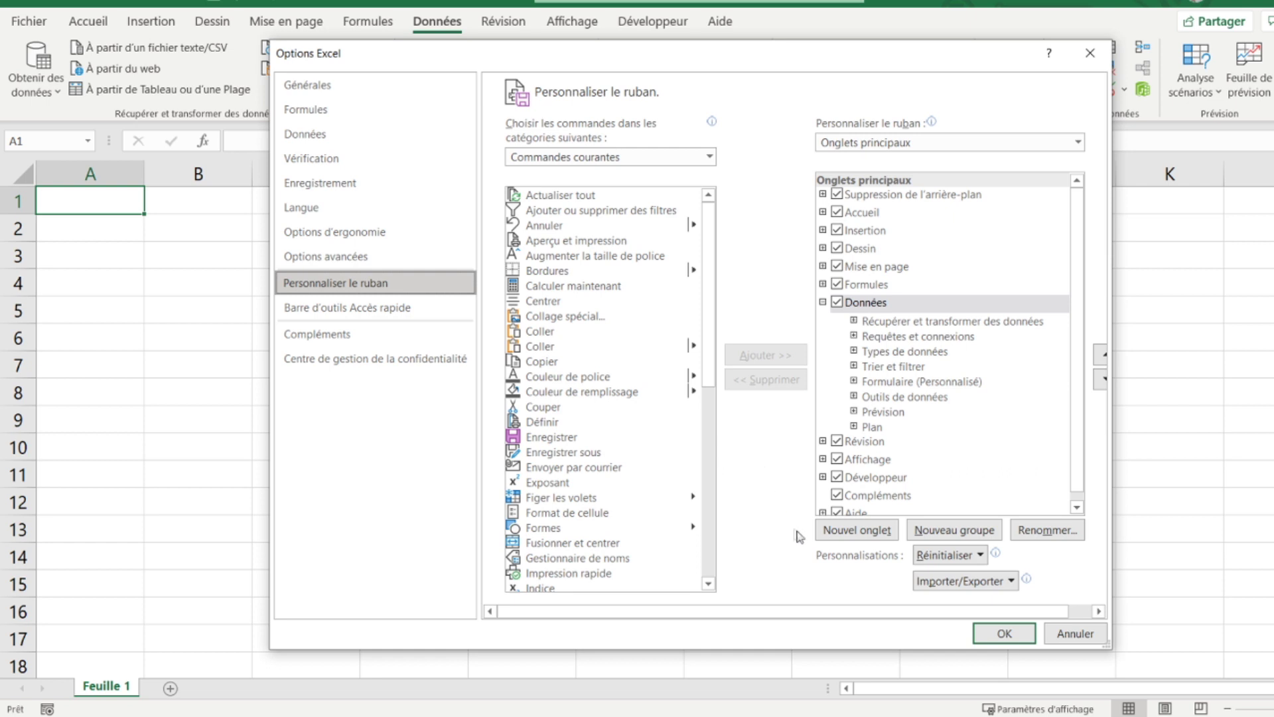
pyautogui.click(851, 531)
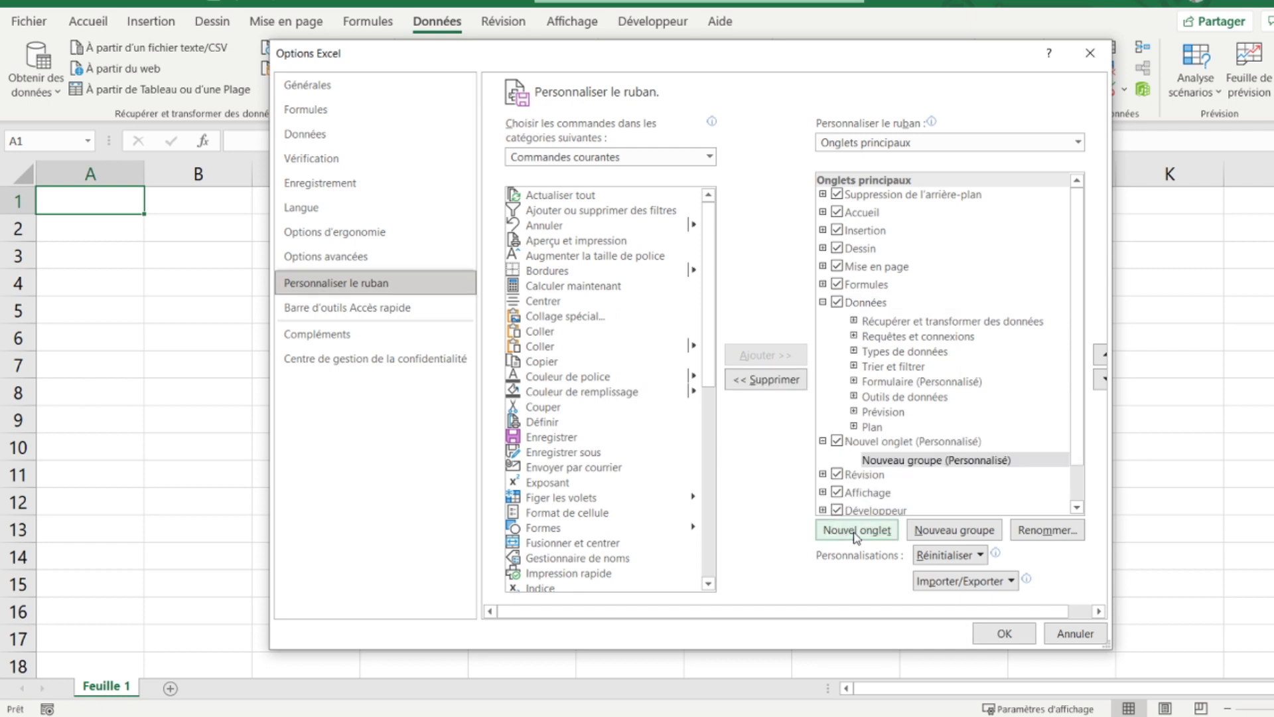
# Rename the new custom ribbon tab as Formulaire
pyautogui.click(914, 442)
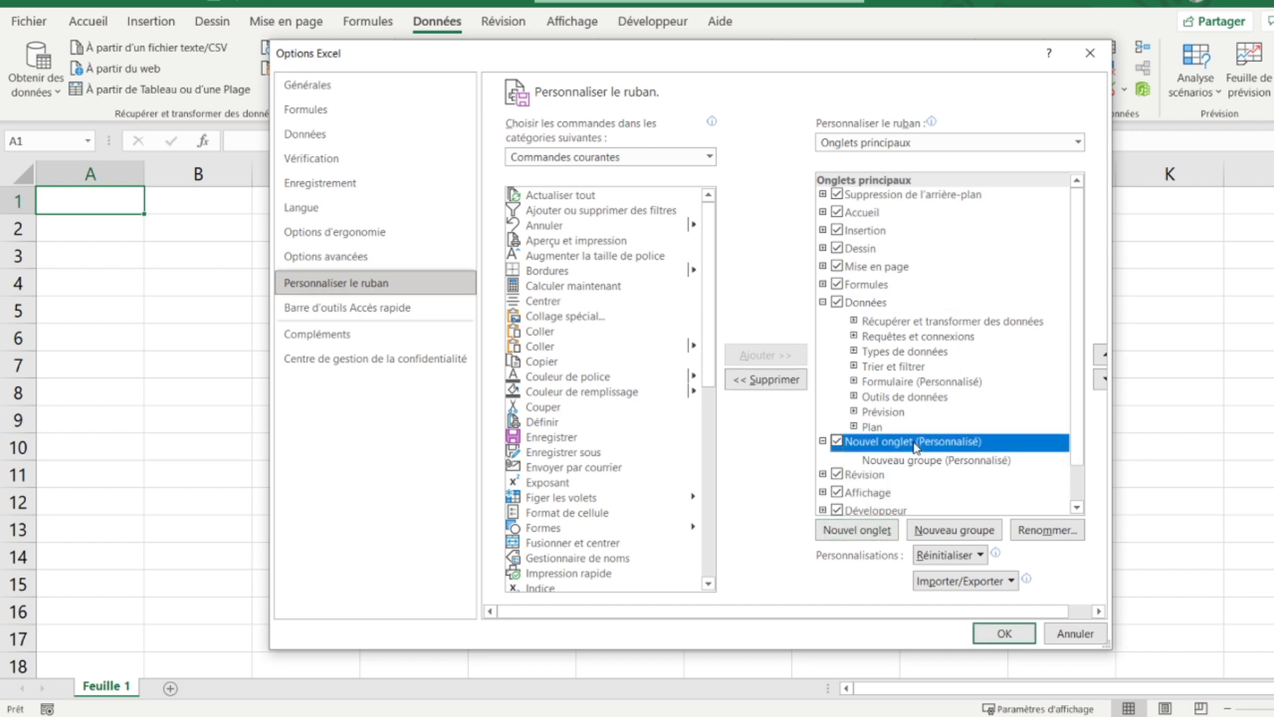
pyautogui.click(1033, 530)
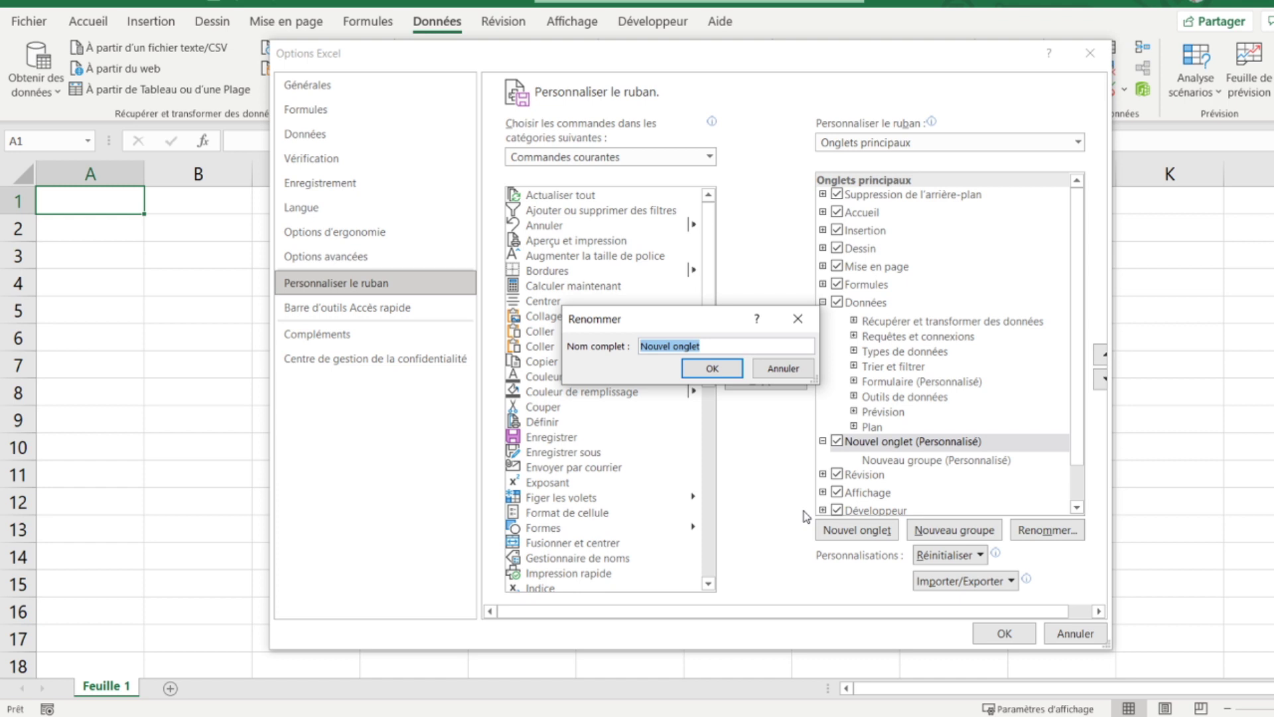
pyautogui.write('Formu')
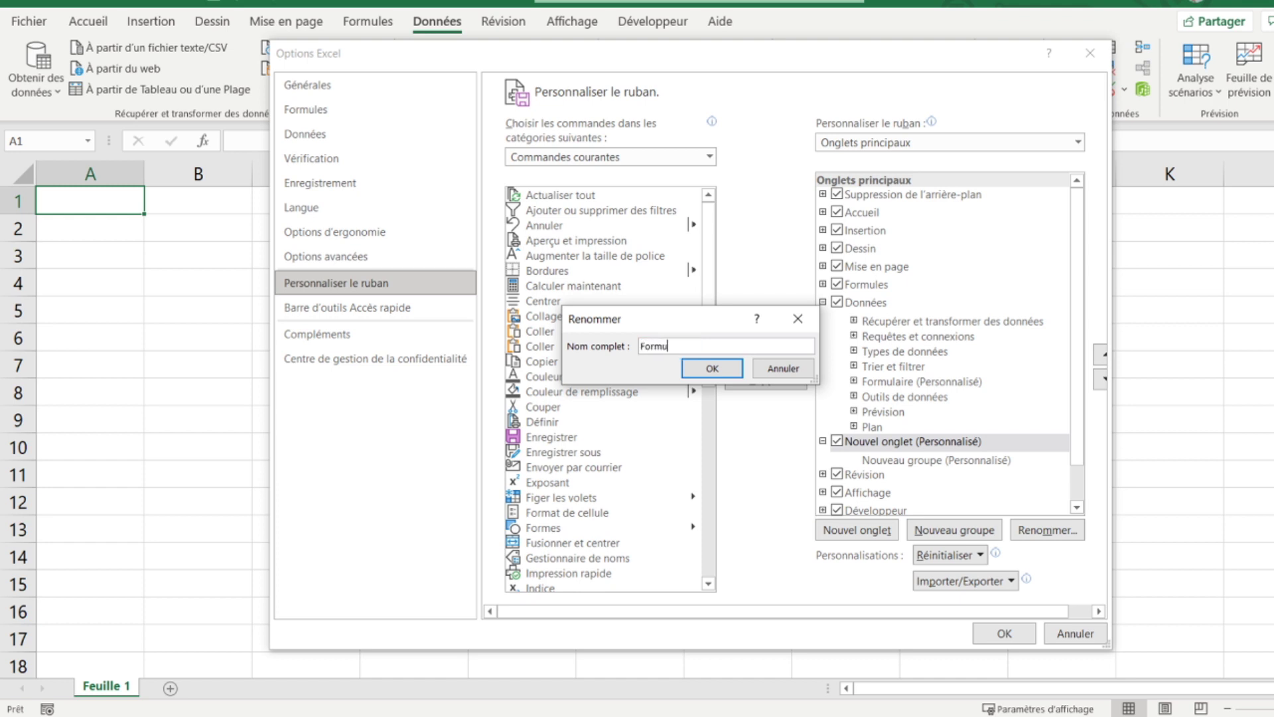
pyautogui.write('laire')
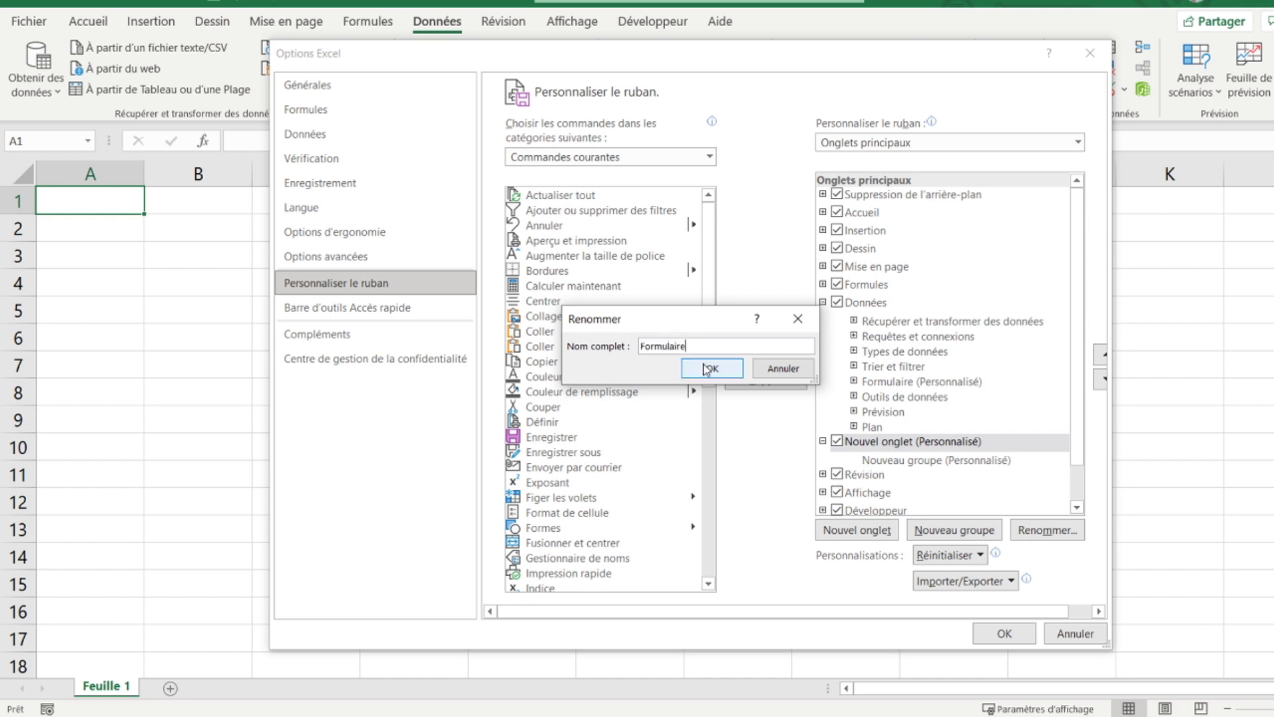
pyautogui.click(709, 369)
# Rename the new group inside the custom Formulaire tab as Formulaire and give it a form-like symbol
pyautogui.click(895, 461)
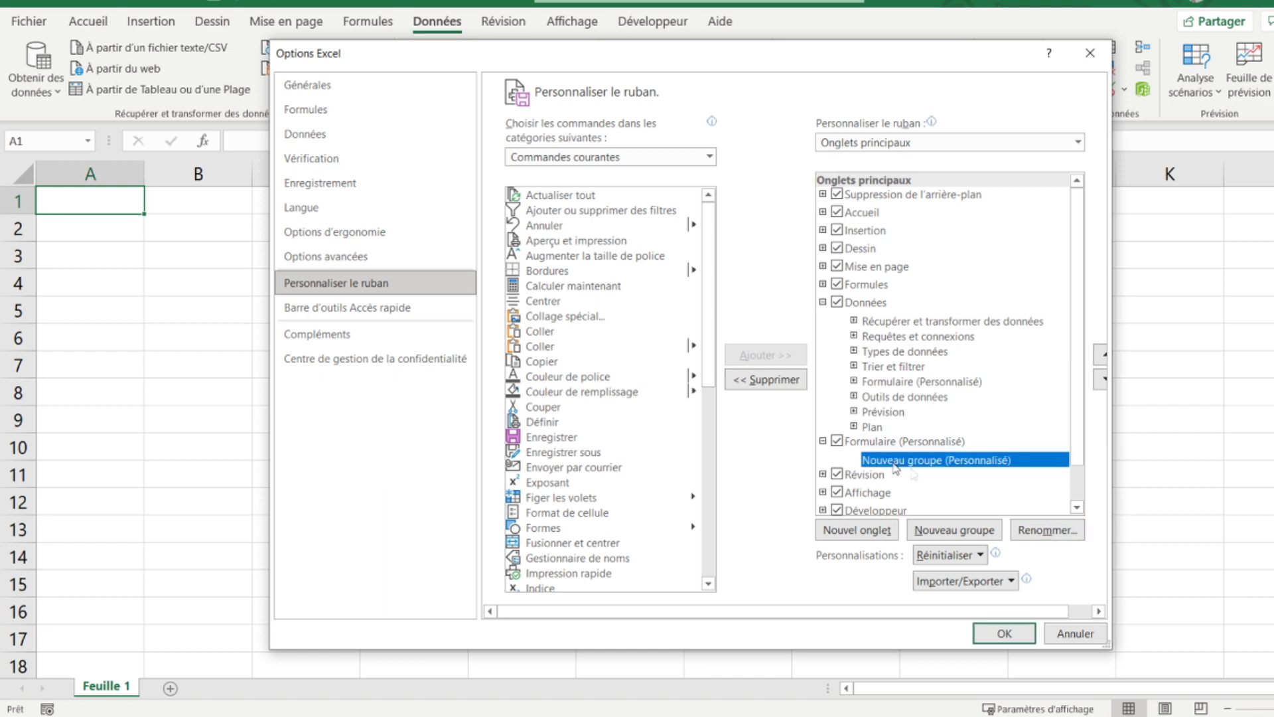
pyautogui.click(1041, 531)
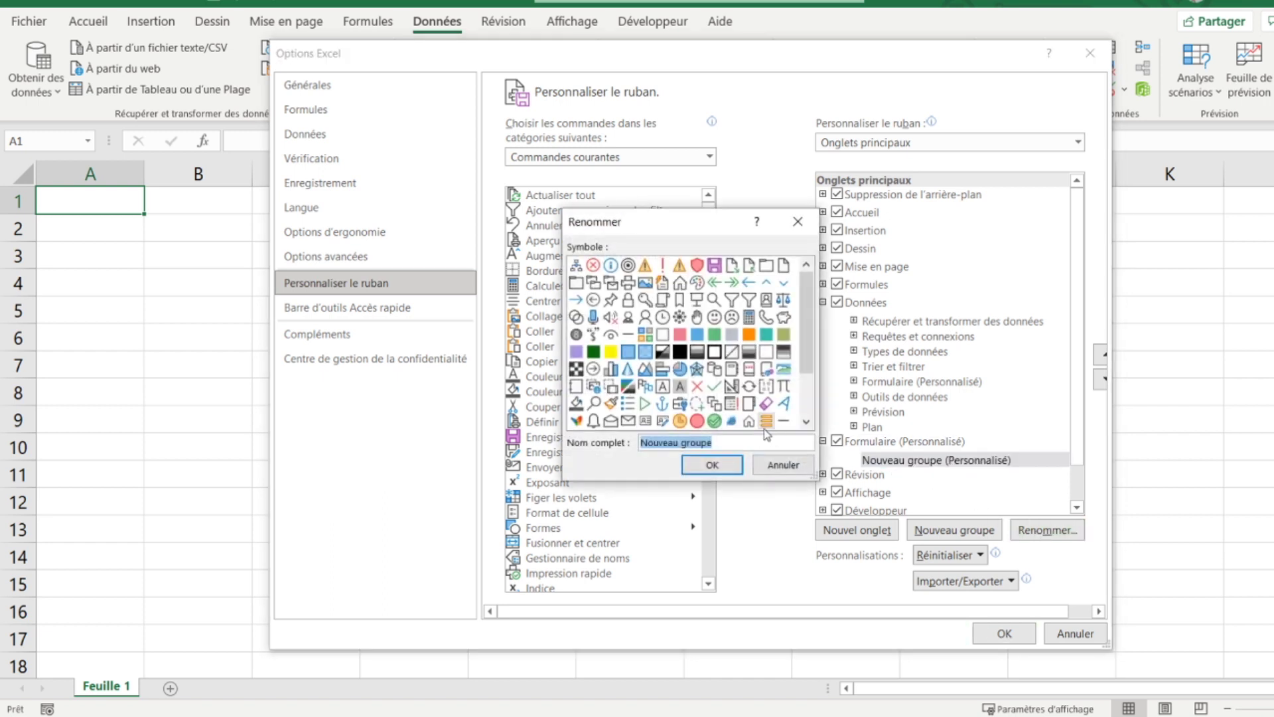
pyautogui.click(731, 403)
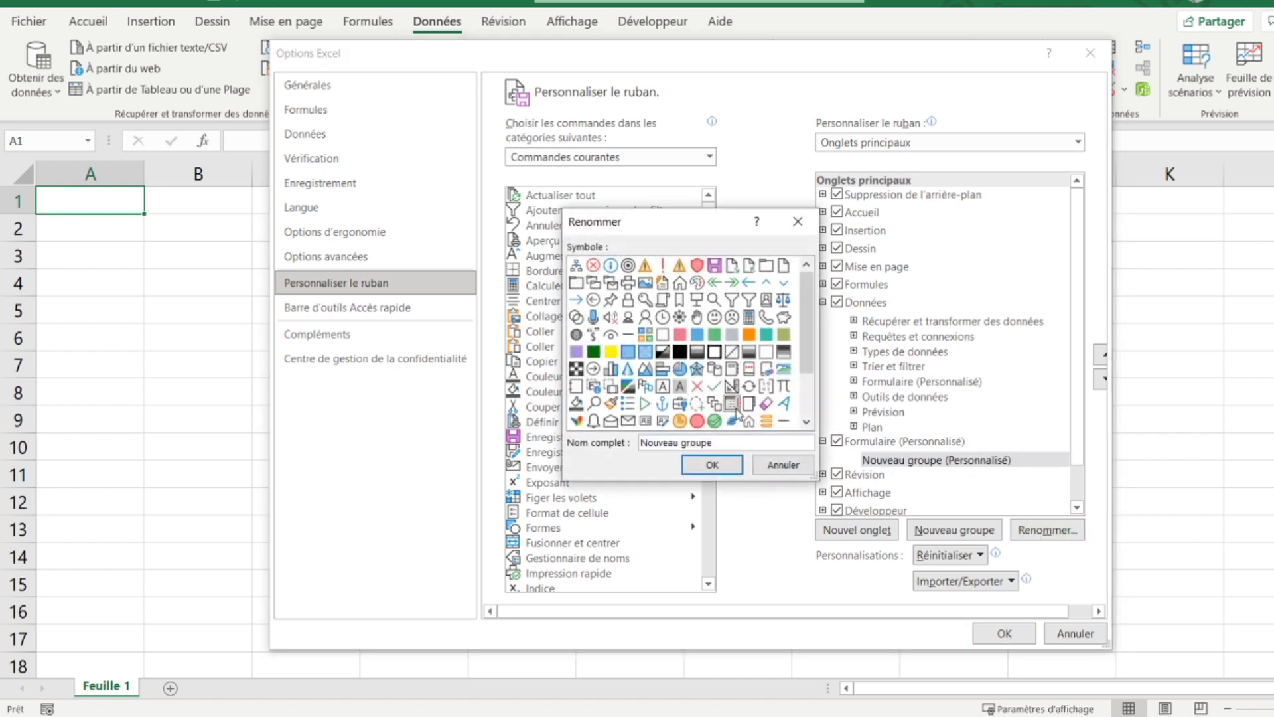
pyautogui.click(722, 441)
pyautogui.write('Formulaire')
pyautogui.click(711, 466)
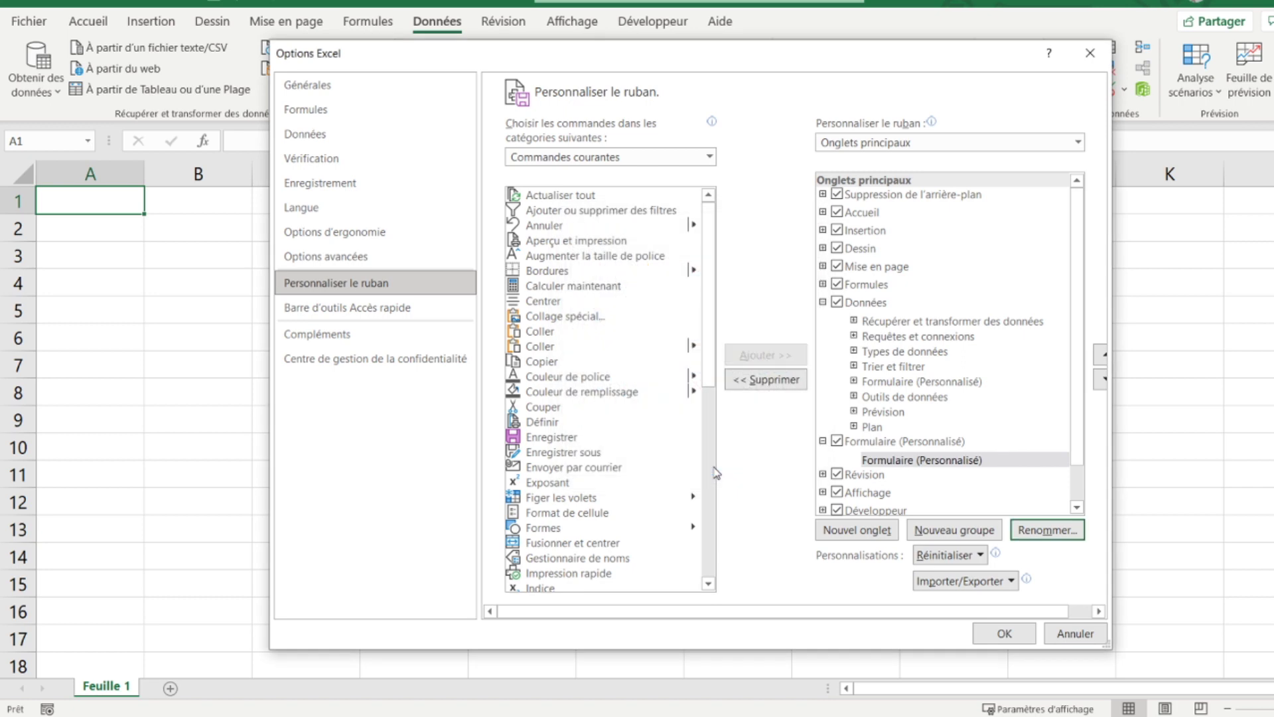
# Add the Formulaire... command from all commands to the custom tab's Formulaire group, apply the options and display the Formulaire ribbon tab
pyautogui.click(636, 158)
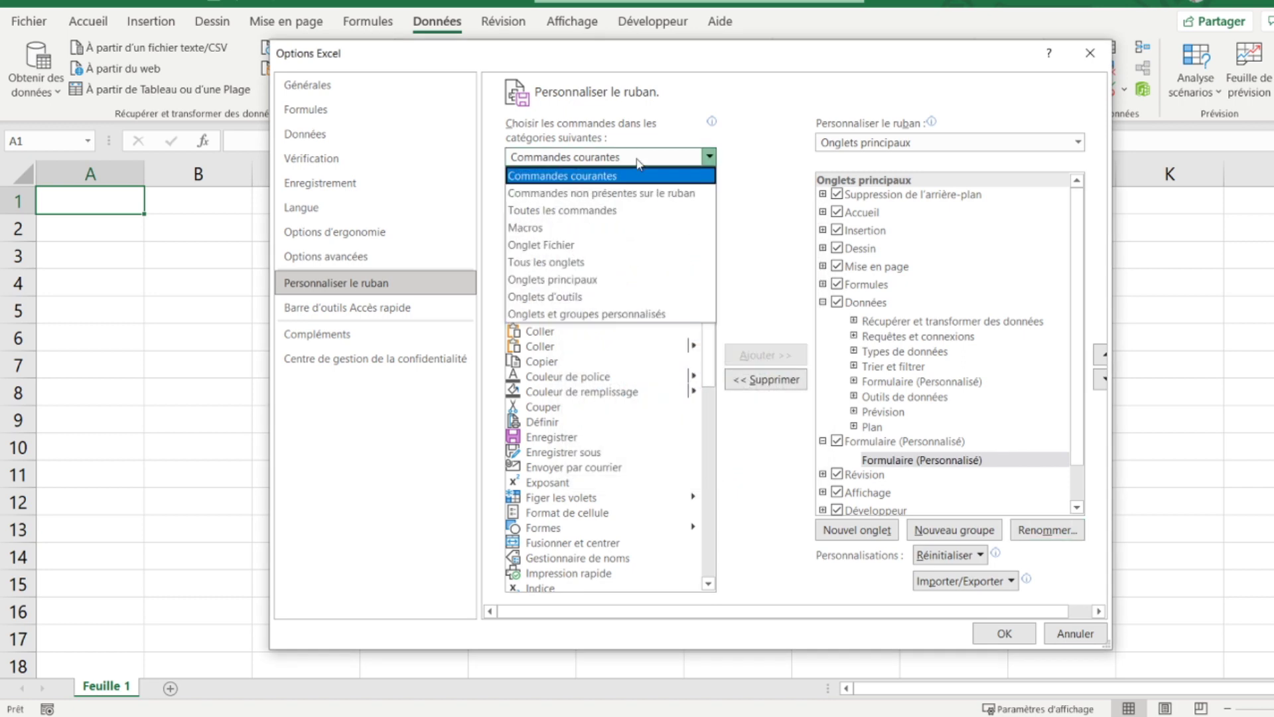
pyautogui.click(599, 210)
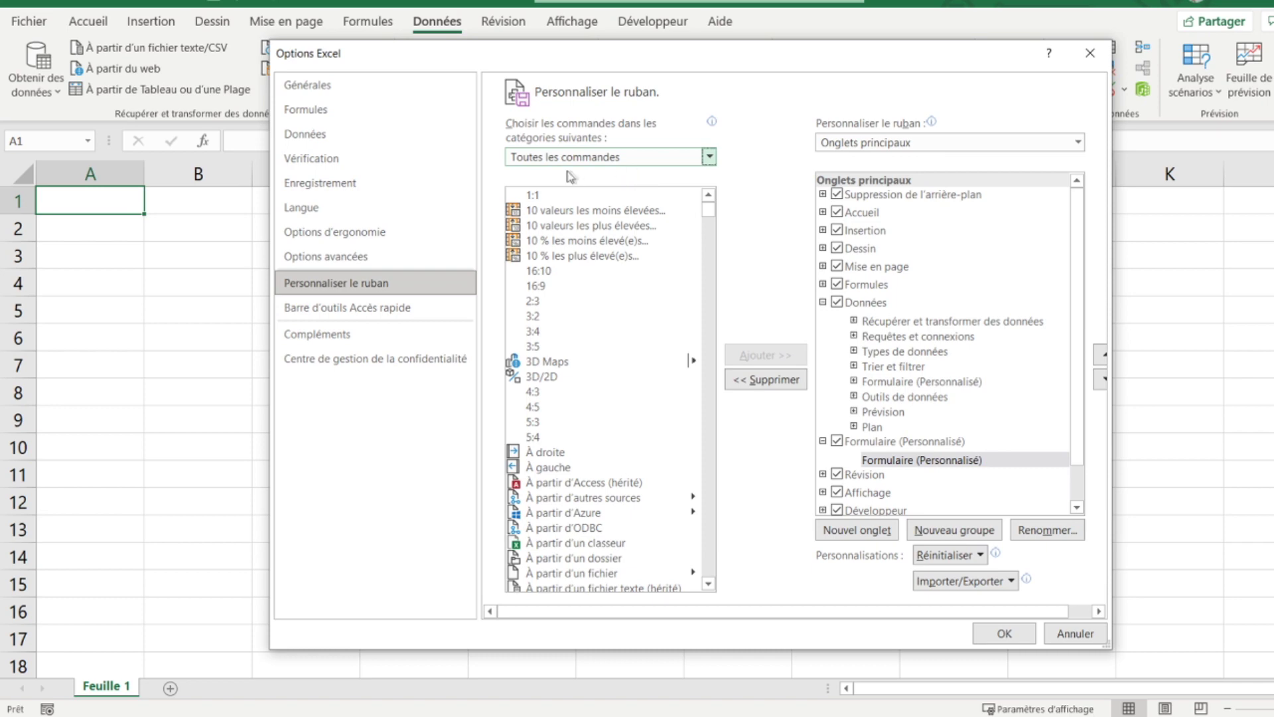
pyautogui.moveTo(709, 210); pyautogui.dragTo(709, 389)
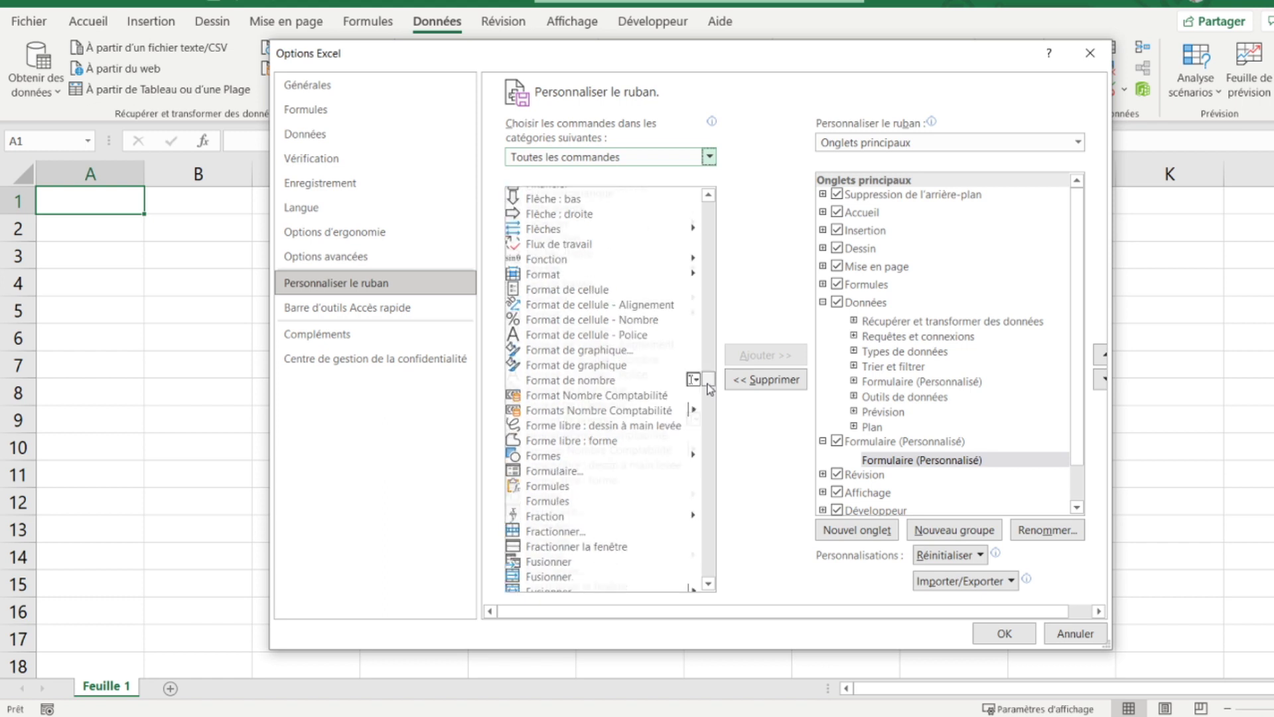
pyautogui.click(549, 472)
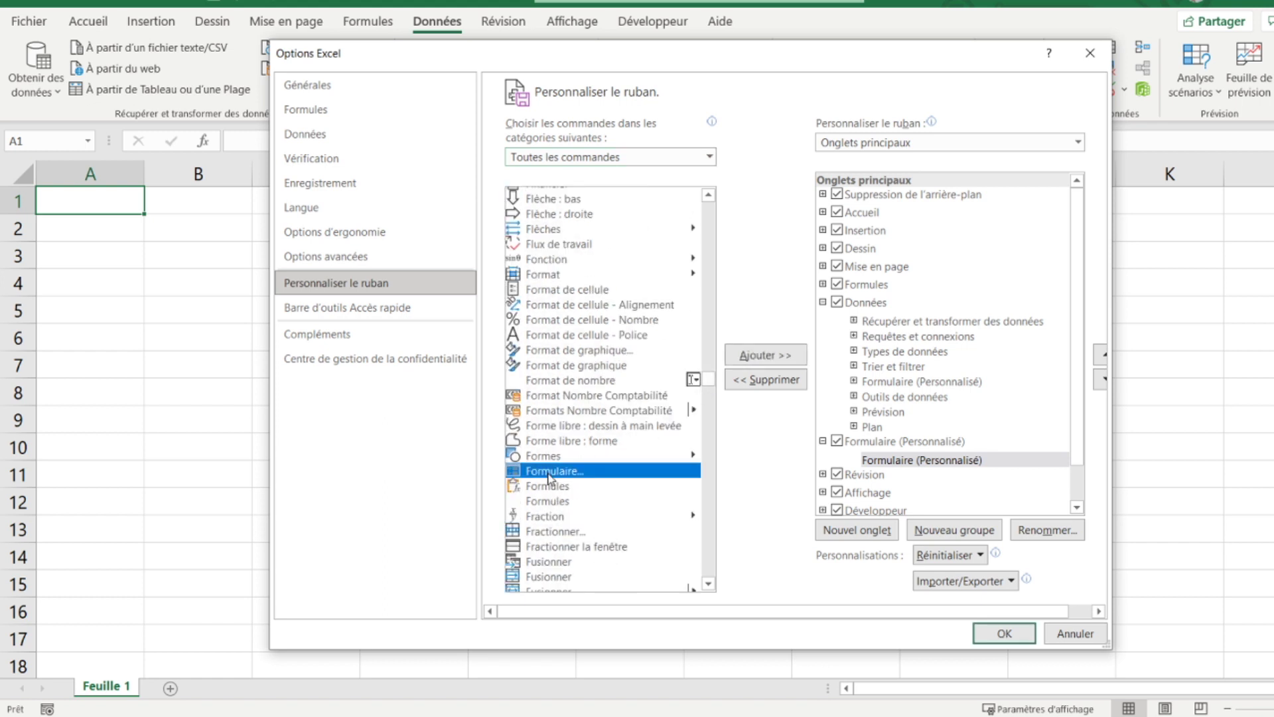
pyautogui.click(761, 356)
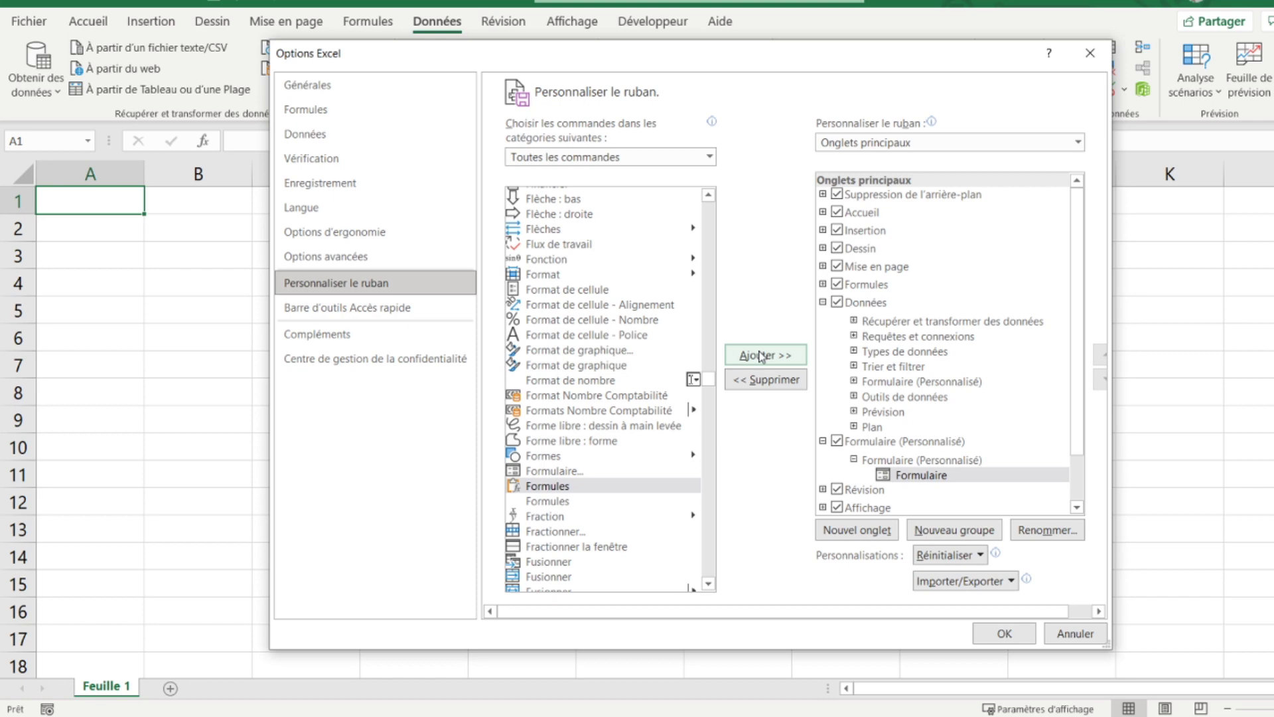
pyautogui.click(1002, 633)
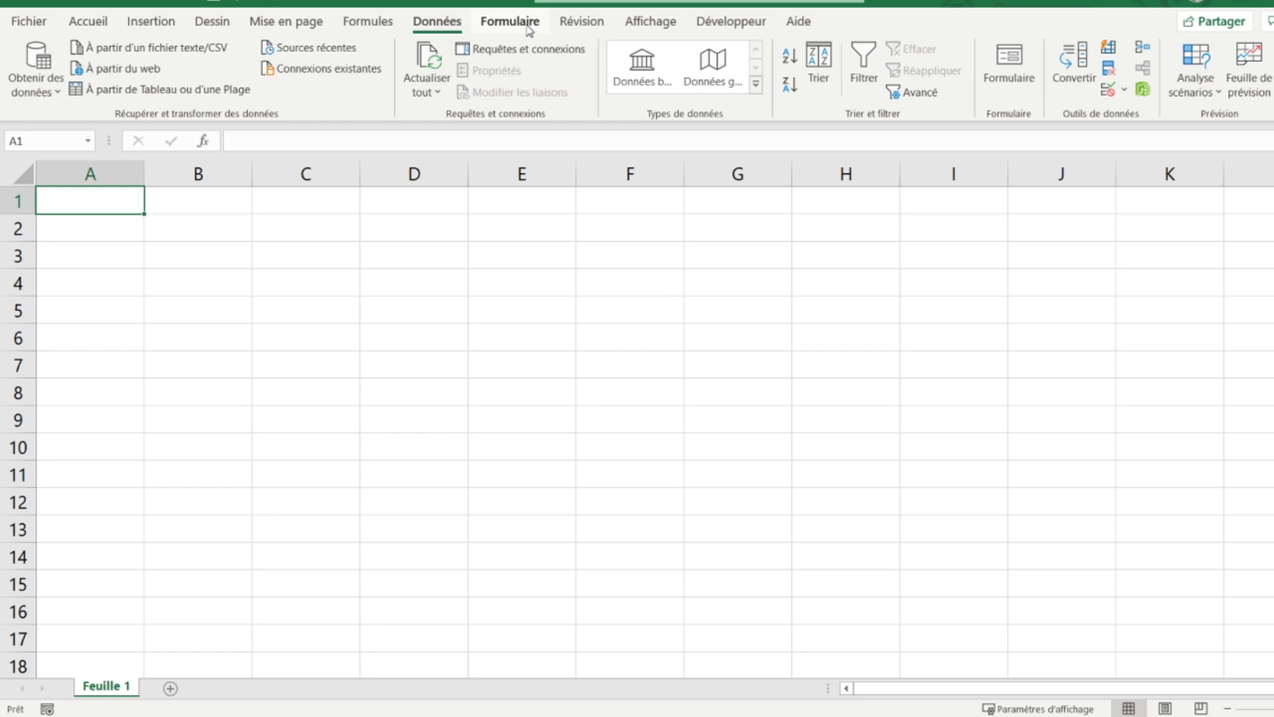
pyautogui.click(510, 21)
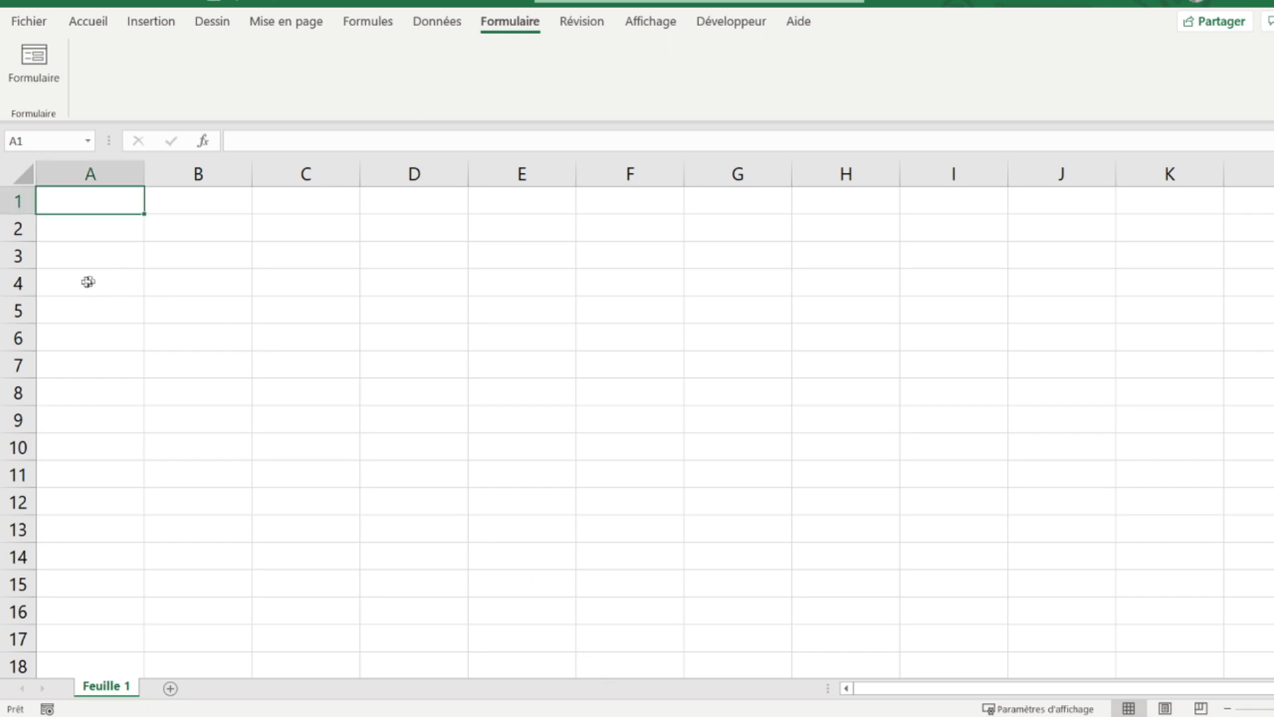
# Enter the column headers Nom, Prenom, Ville and Age in cells A5 to D5
pyautogui.click(72, 307)
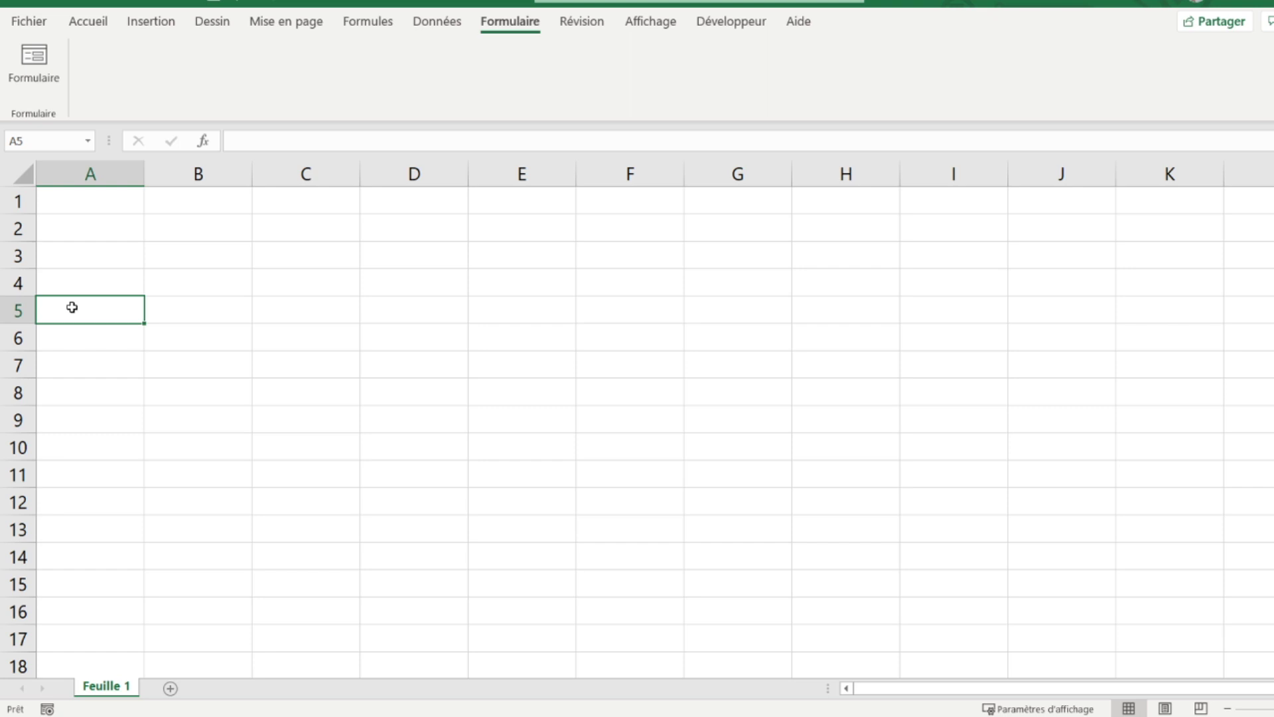
pyautogui.write('Nom')
pyautogui.press('Tab')
pyautogui.write('Prenom')
pyautogui.press('Tab')
pyautogui.write('Ville')
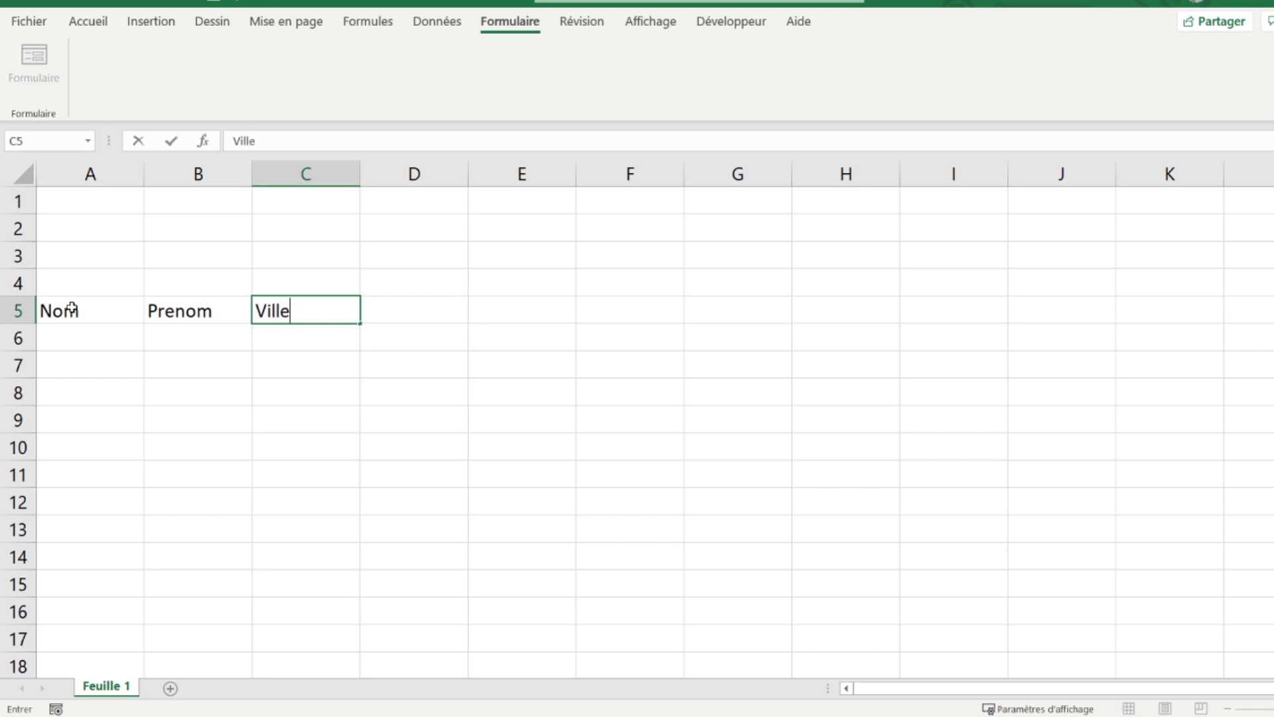
pyautogui.press('Tab')
pyautogui.write('Age')
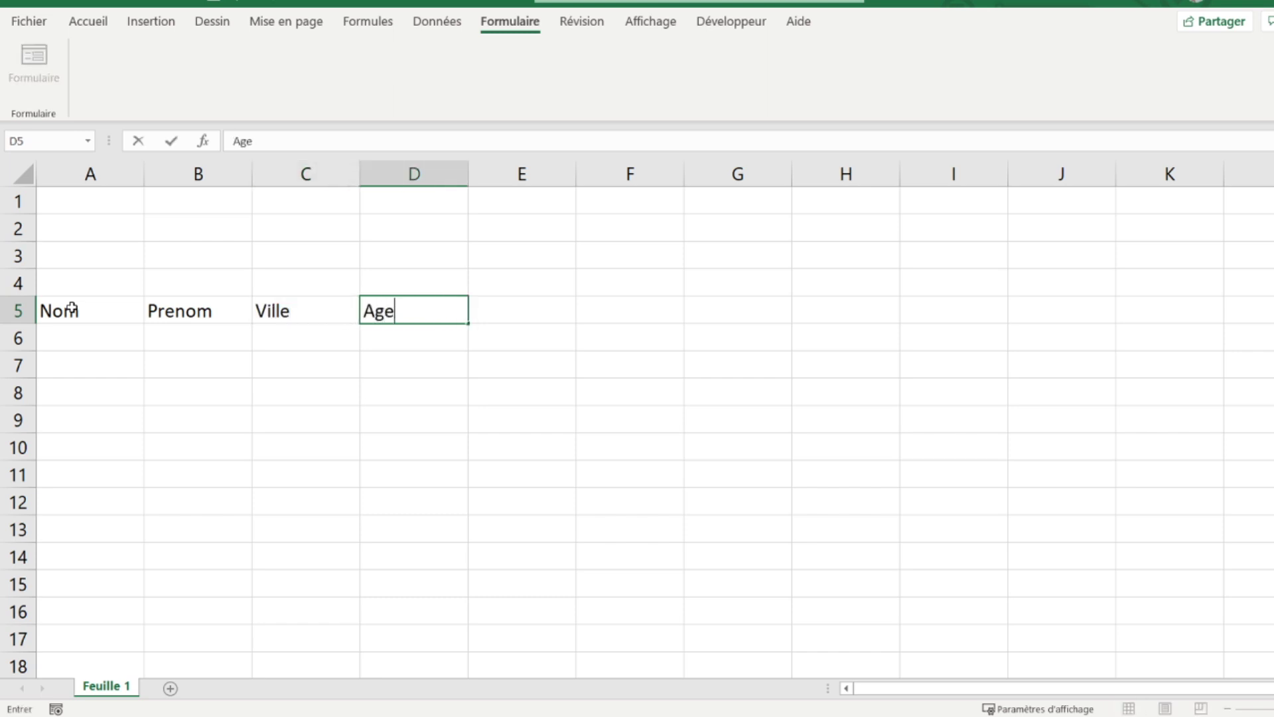
pyautogui.press('Return')
# Select header cell A5 and open the data form, accepting the first row as column labels
pyautogui.press('Up')
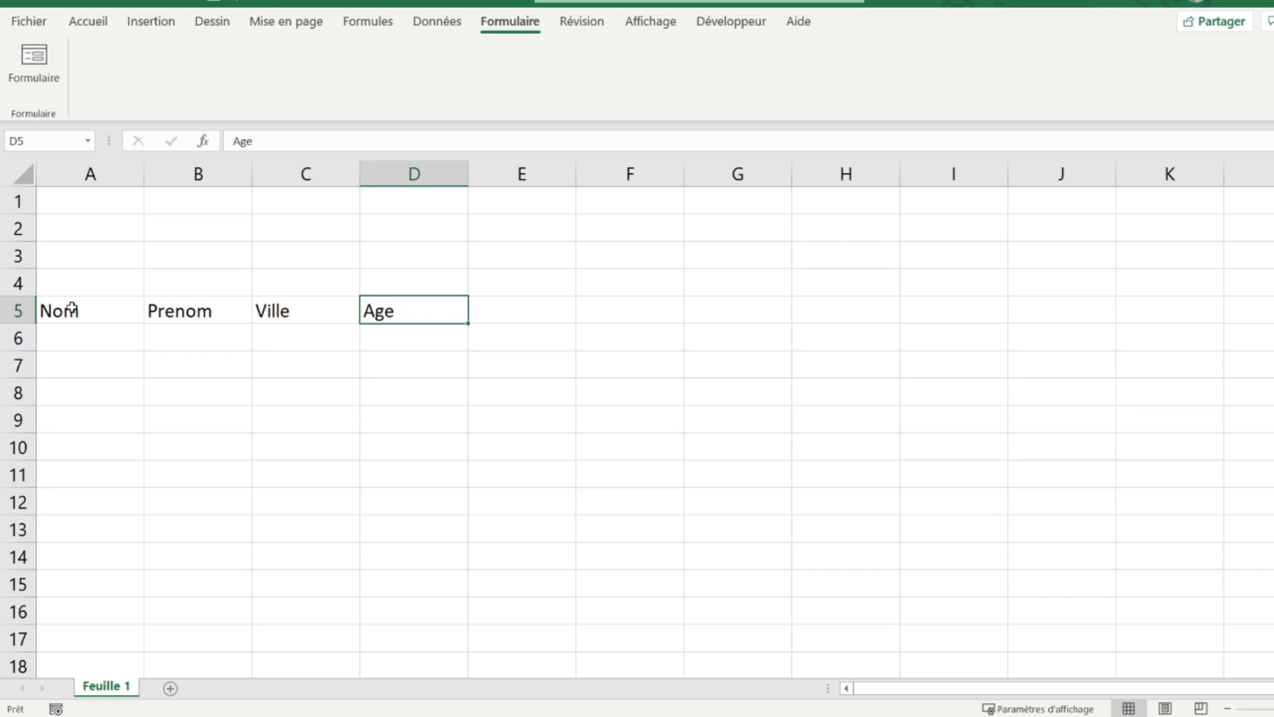
pyautogui.press('Left')
pyautogui.press('Left')
pyautogui.press('Left')
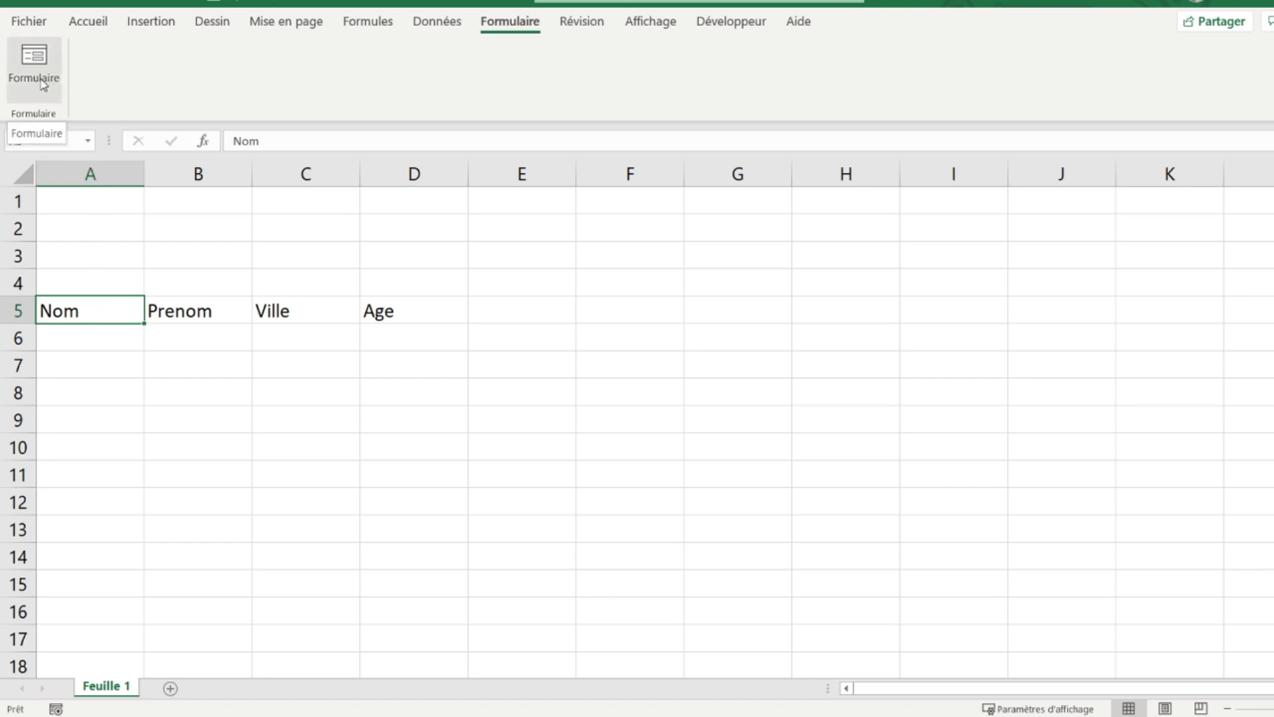
pyautogui.click(420, 27)
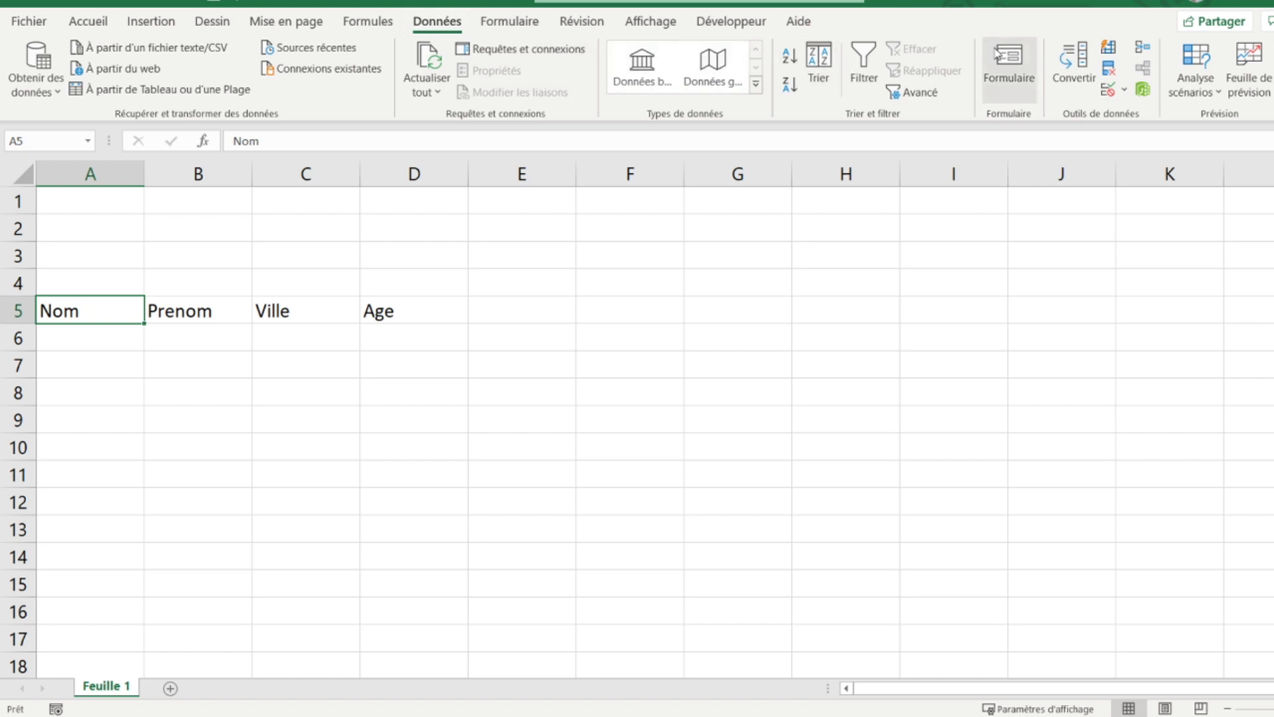
pyautogui.click(511, 23)
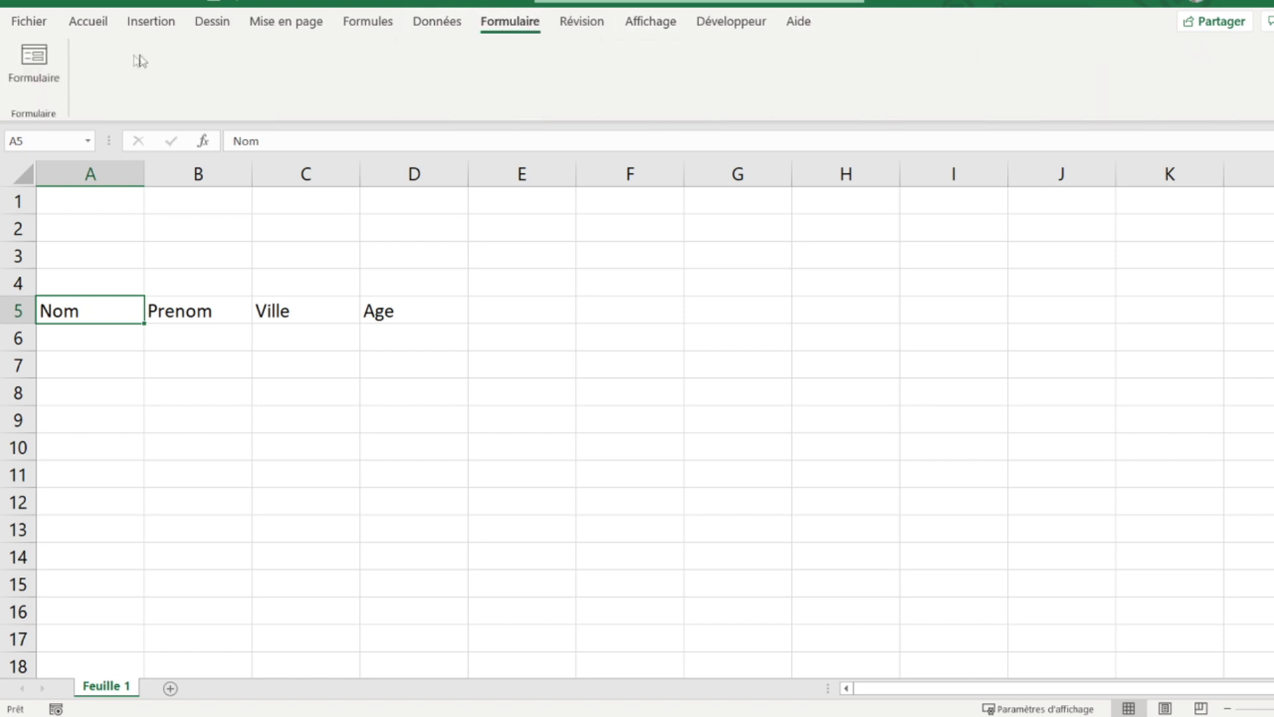
pyautogui.click(33, 60)
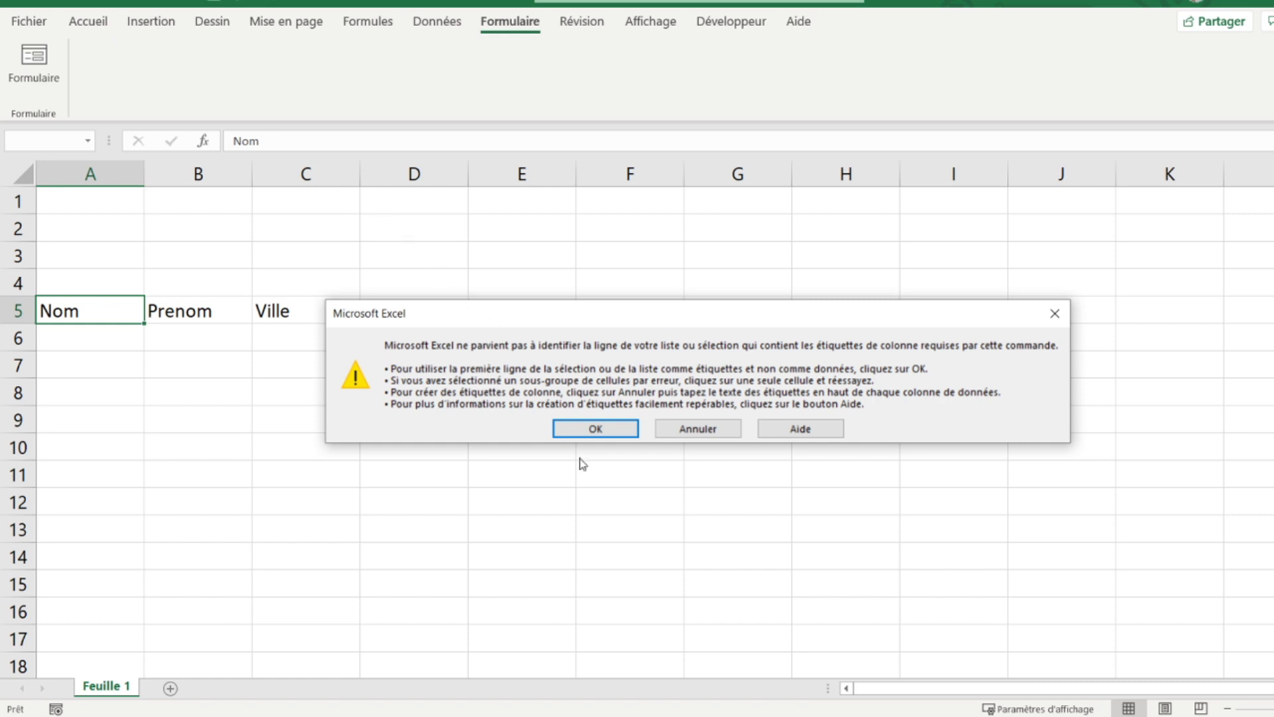
pyautogui.click(586, 427)
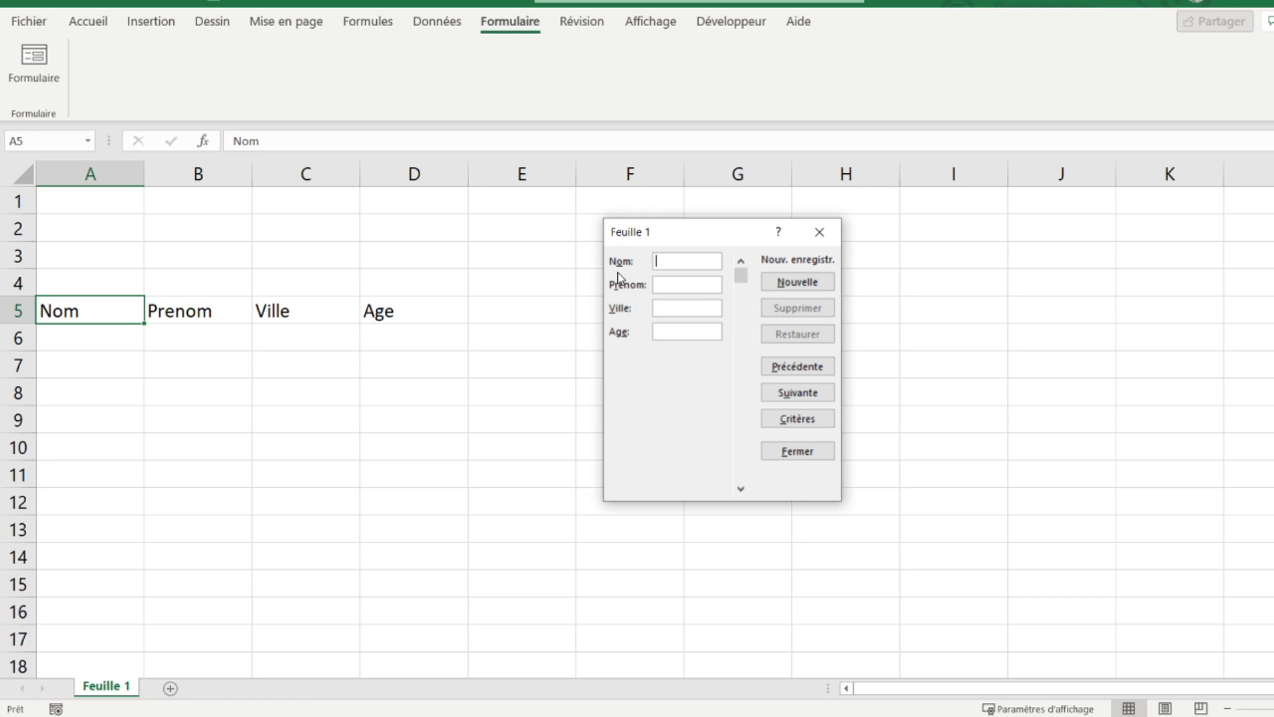
# Add a first record through the data form with the person's last and first name, Ville Paris and Age 25
pyautogui.write('MULLER')
pyautogui.press('Tab')
pyautogui.write('Jean')
pyautogui.write('Paris')
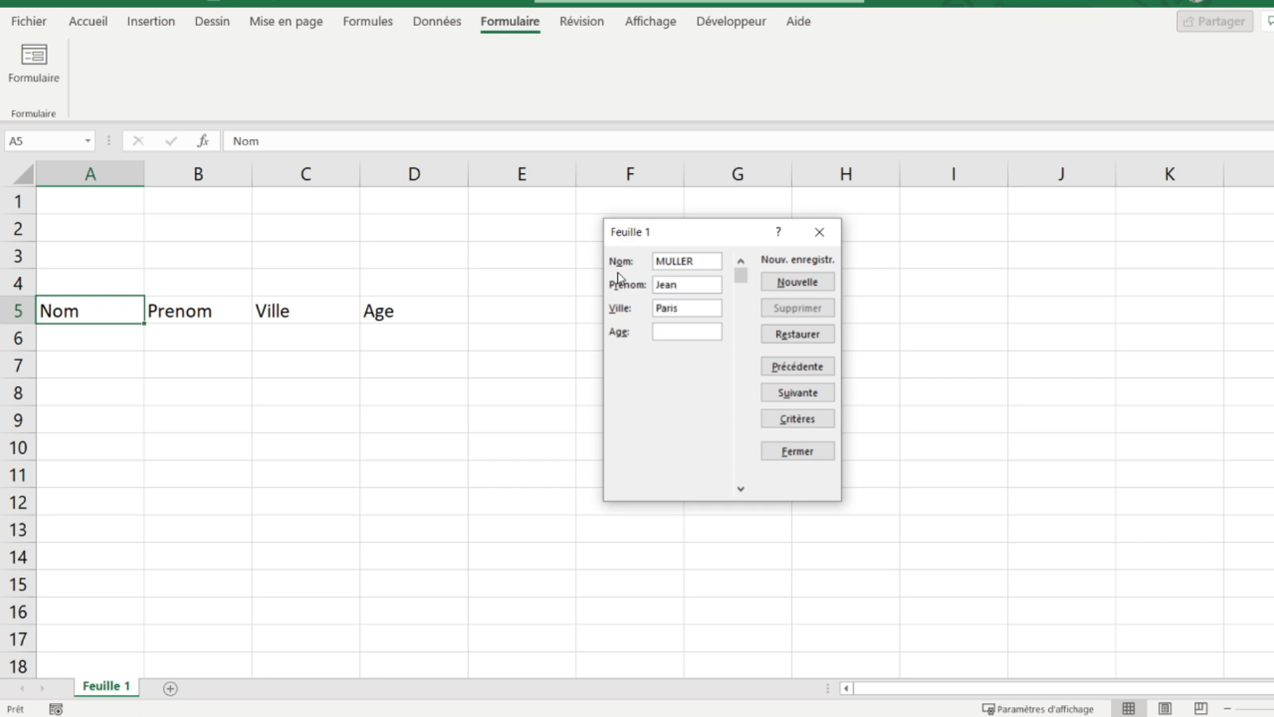
pyautogui.write('25')
pyautogui.click(786, 286)
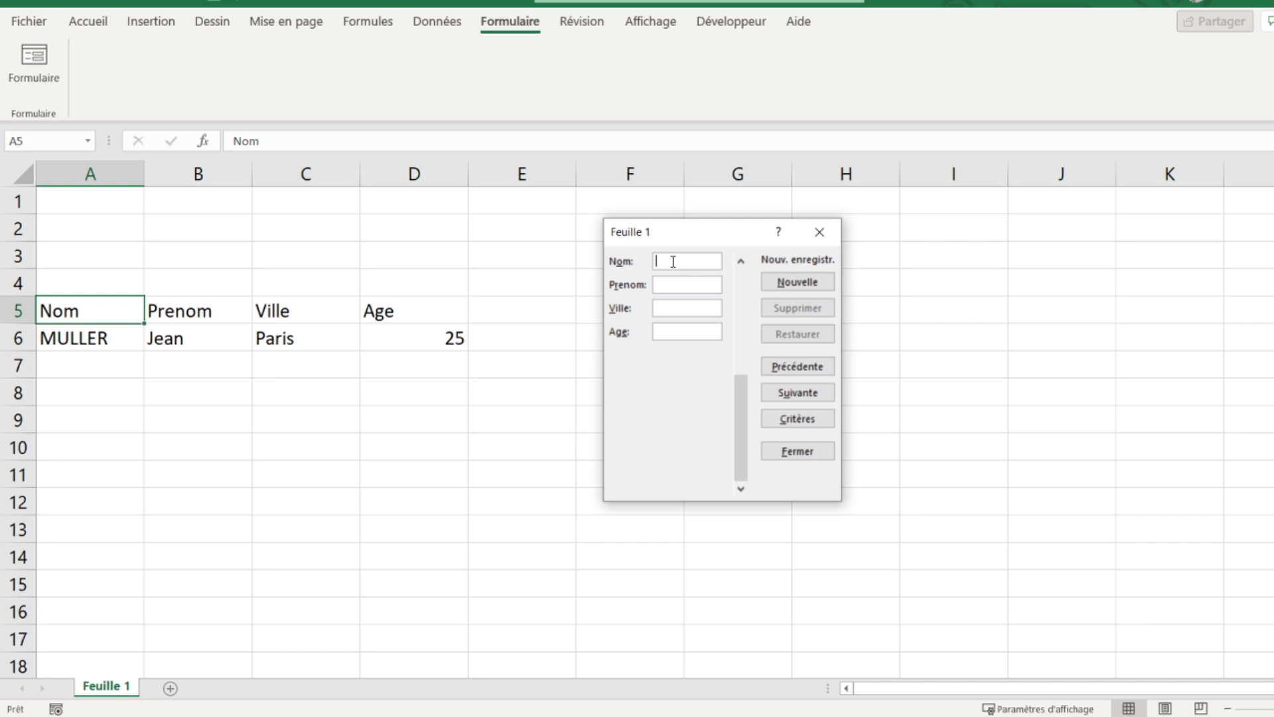
# Add a second record through the data form with the person's last and first name, Ville Toulouse and Age 51
pyautogui.write('PASCAL')
pyautogui.press('Tab')
pyautogui.write('Adrien')
pyautogui.write('To')
pyautogui.write('ulouse')
pyautogui.click(691, 332)
pyautogui.write('51')
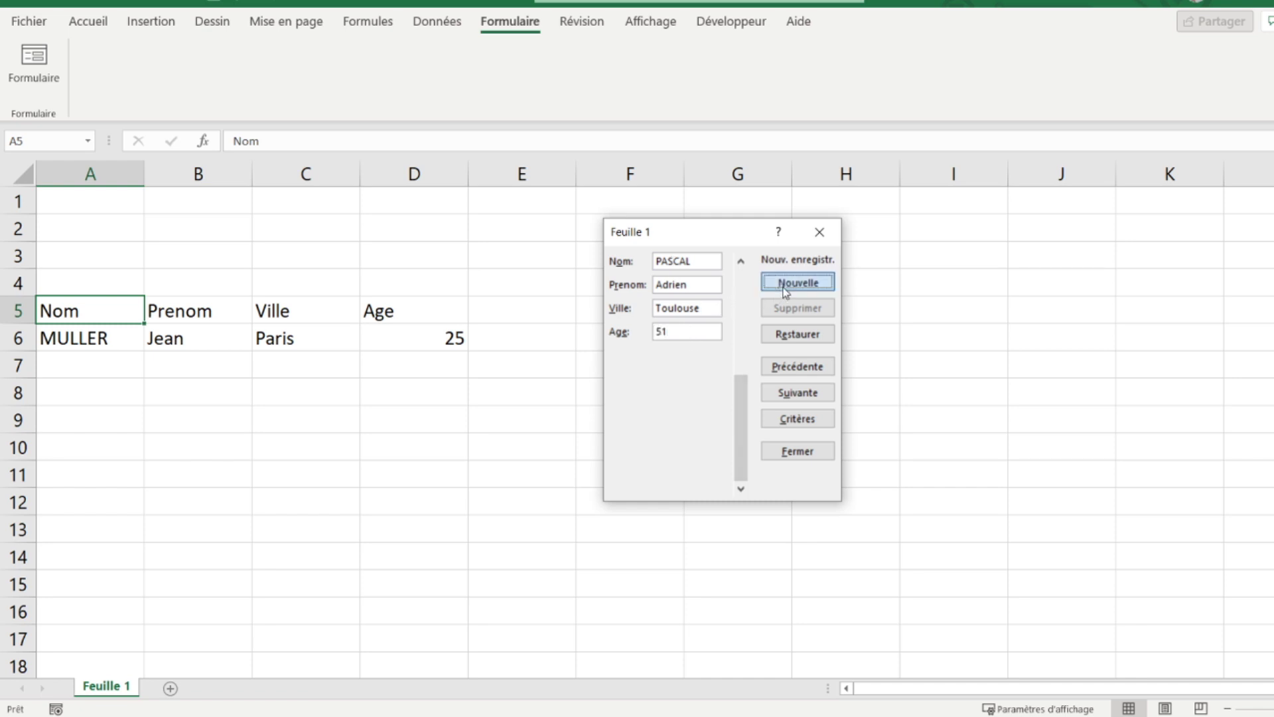
pyautogui.click(798, 282)
# Add a third record through the data form with the person's last and first name, Ville Strasbourg and Age 18
pyautogui.click(676, 259)
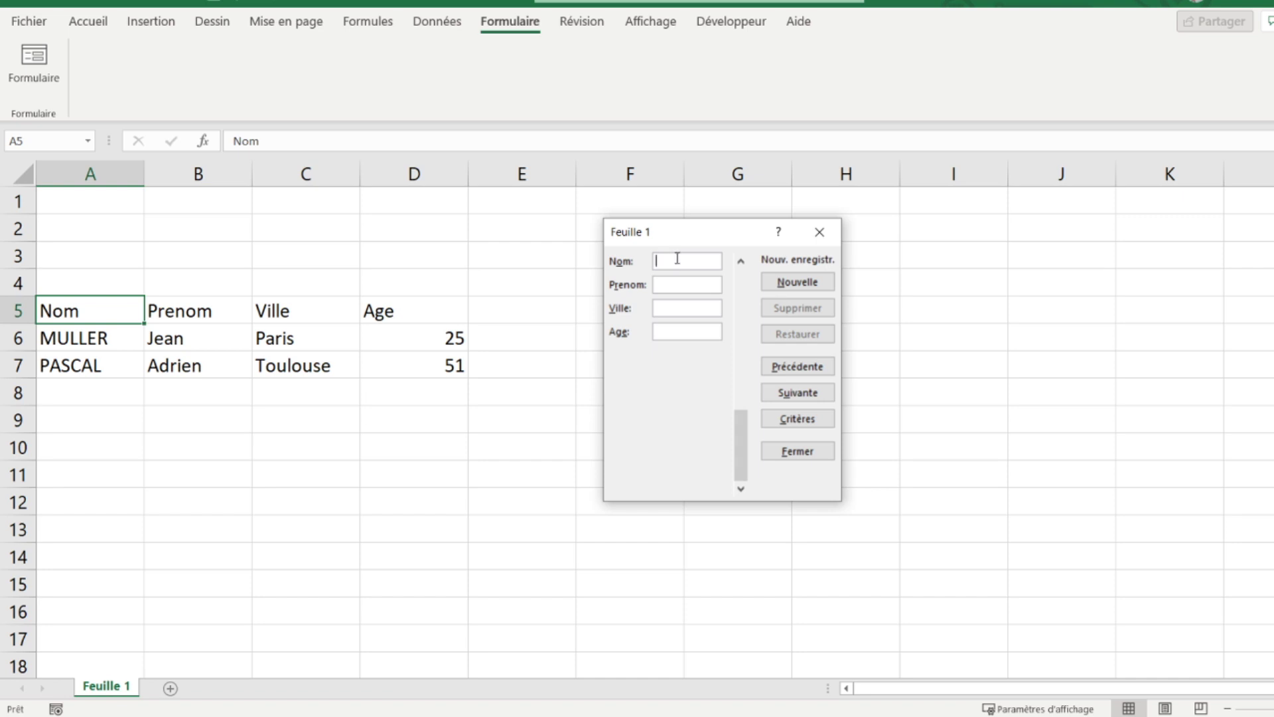
pyautogui.write('MYER')
pyautogui.click(668, 262)
pyautogui.write('E')
pyautogui.write('Jacques')
pyautogui.click(691, 312)
pyautogui.write('Strasbourg')
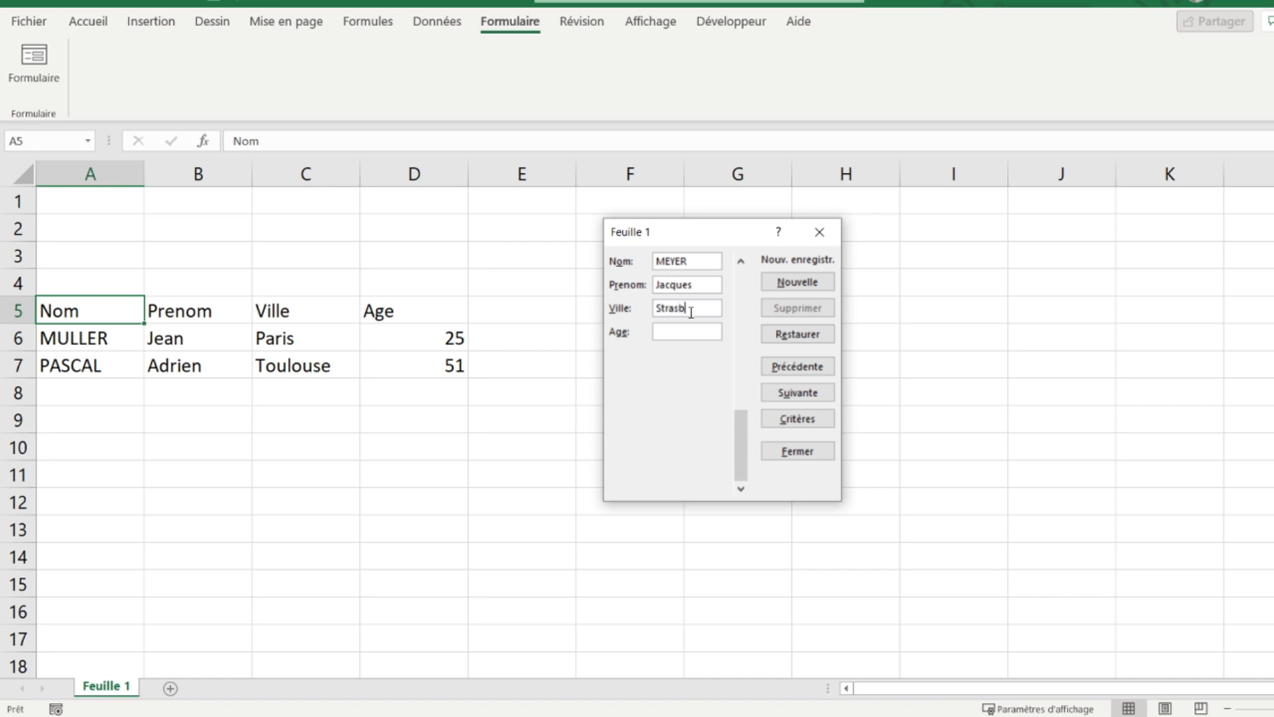
pyautogui.click(692, 334)
pyautogui.write('18')
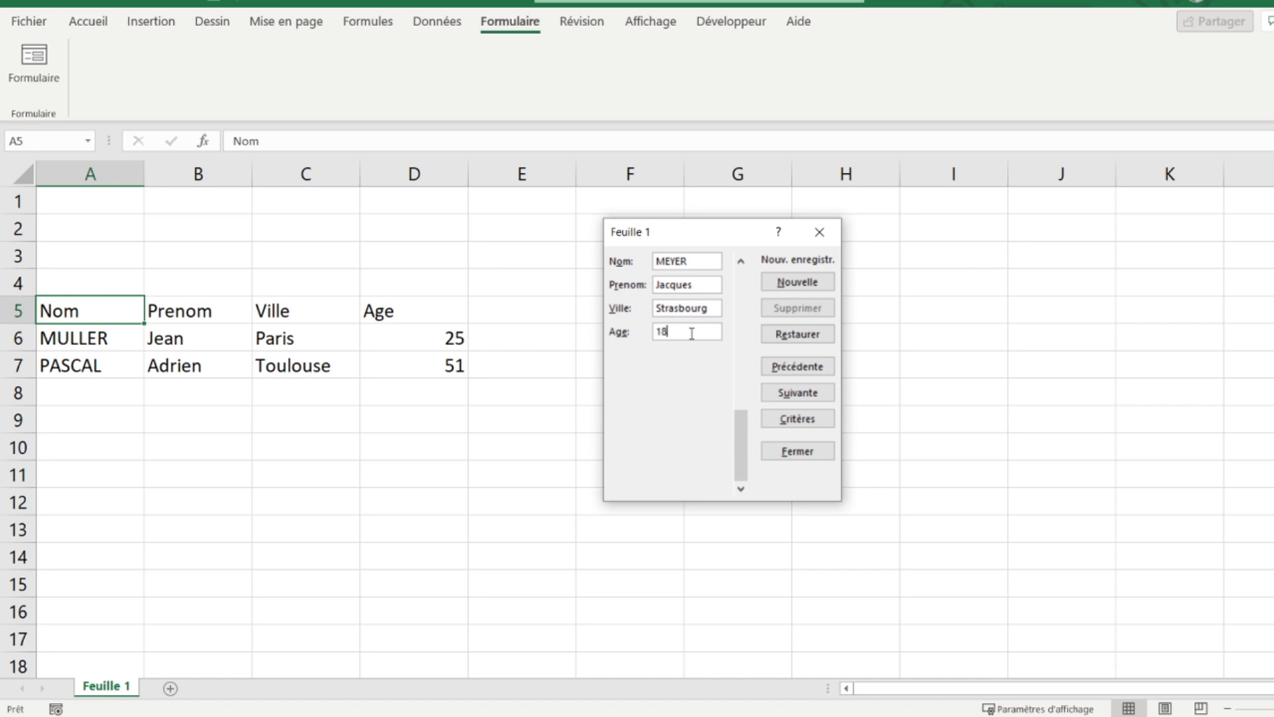
pyautogui.click(795, 284)
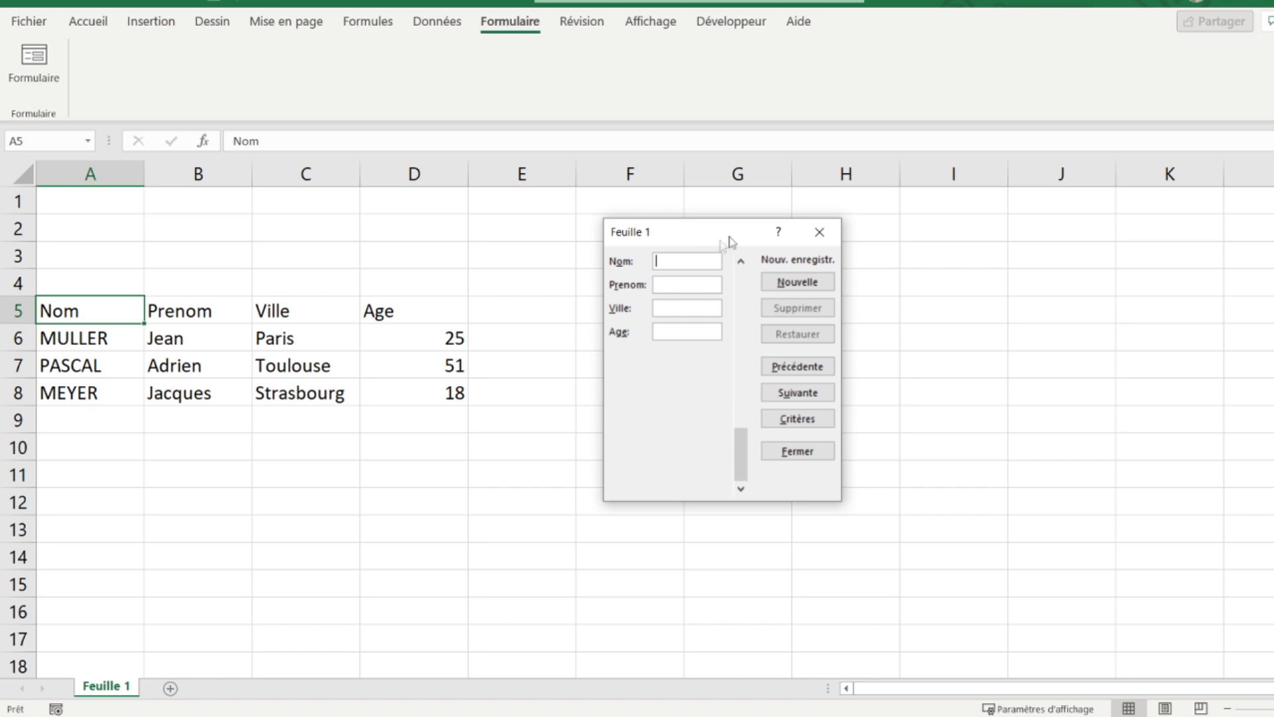
# Close the data form and rename the sheet Feuille 1 as Base de données
pyautogui.click(820, 238)
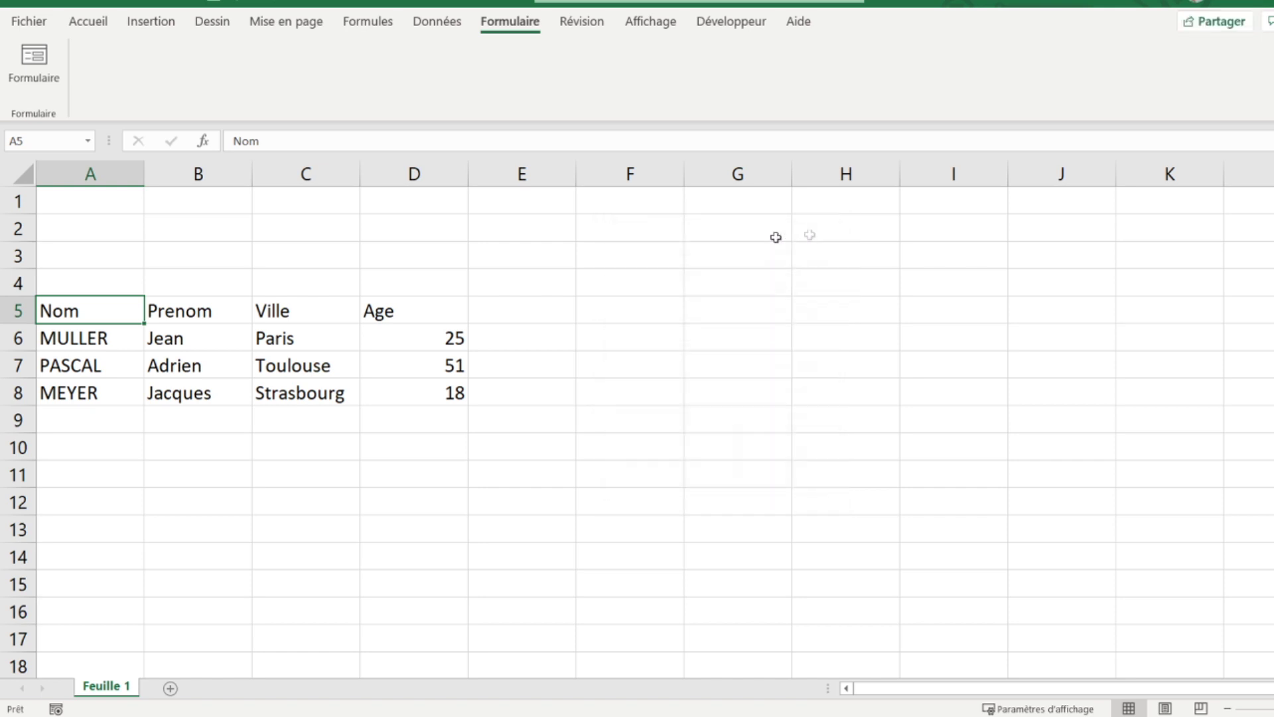
pyautogui.doubleClick(106, 687)
pyautogui.write('Base de données')
pyautogui.press('Return')
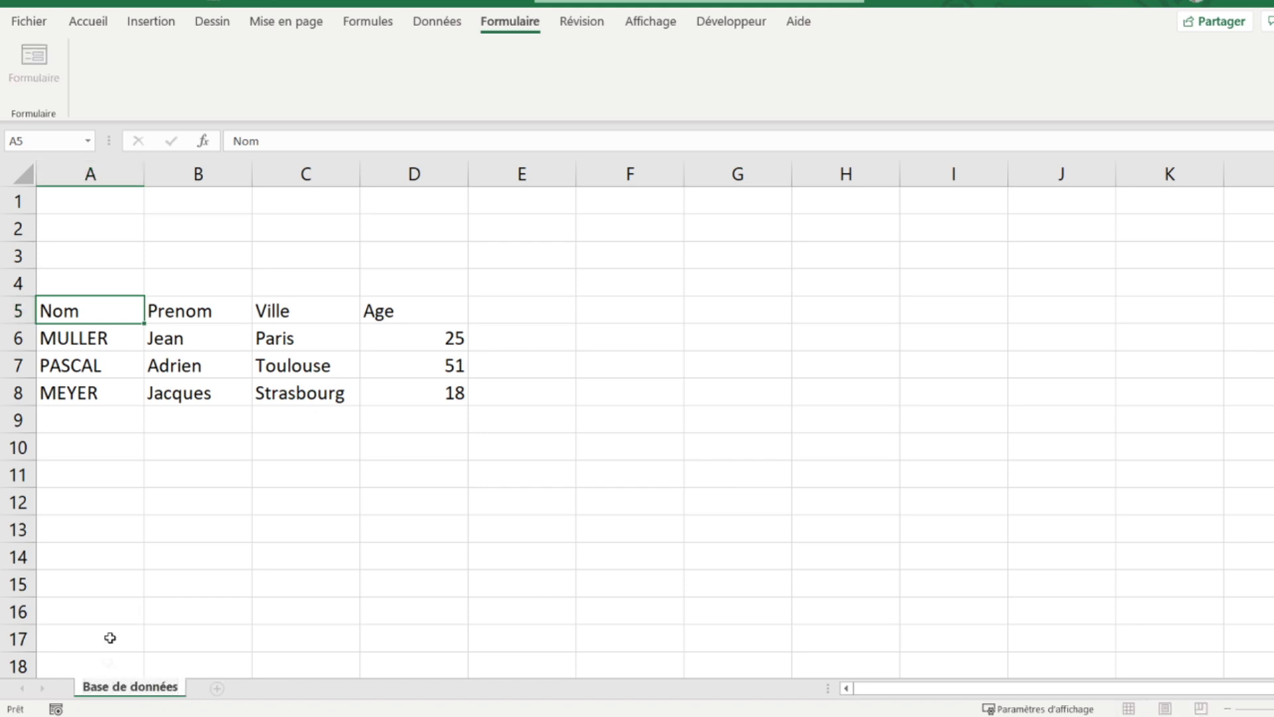
# From header cell A5, search the data form with the Nom criterion M, browse the matching records and close the form
pyautogui.click(102, 318)
pyautogui.click(40, 69)
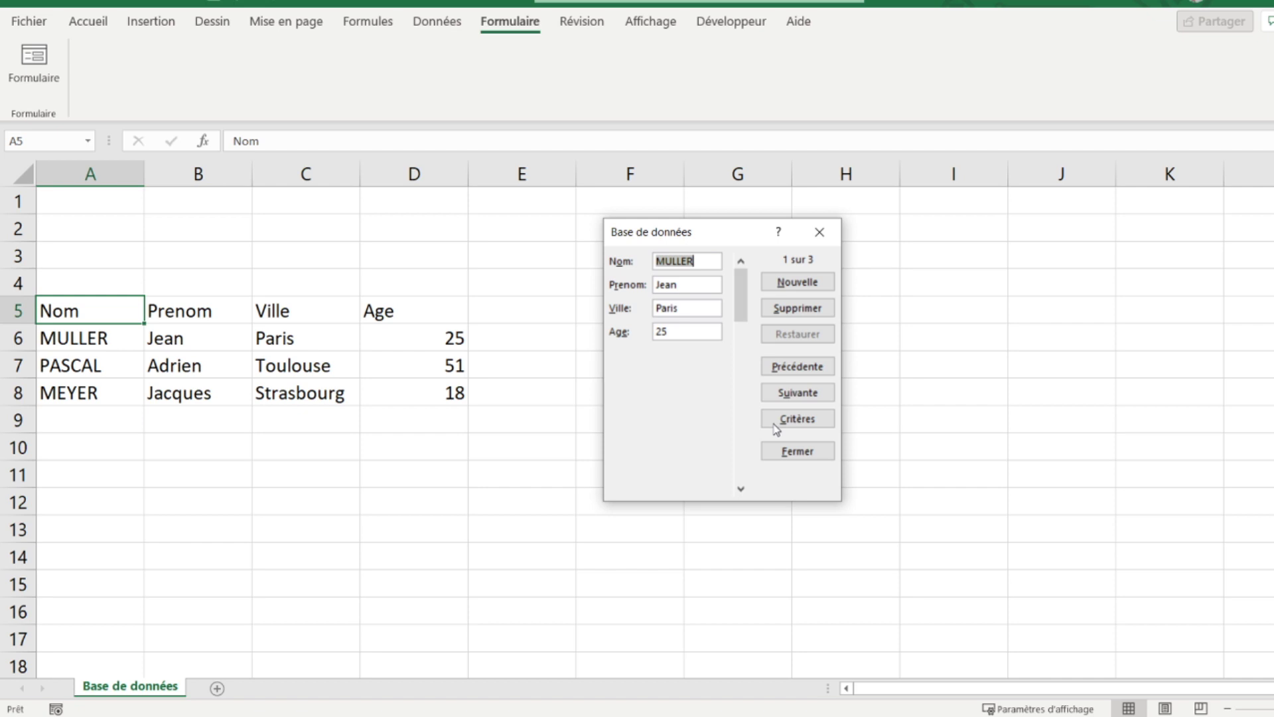
pyautogui.click(797, 420)
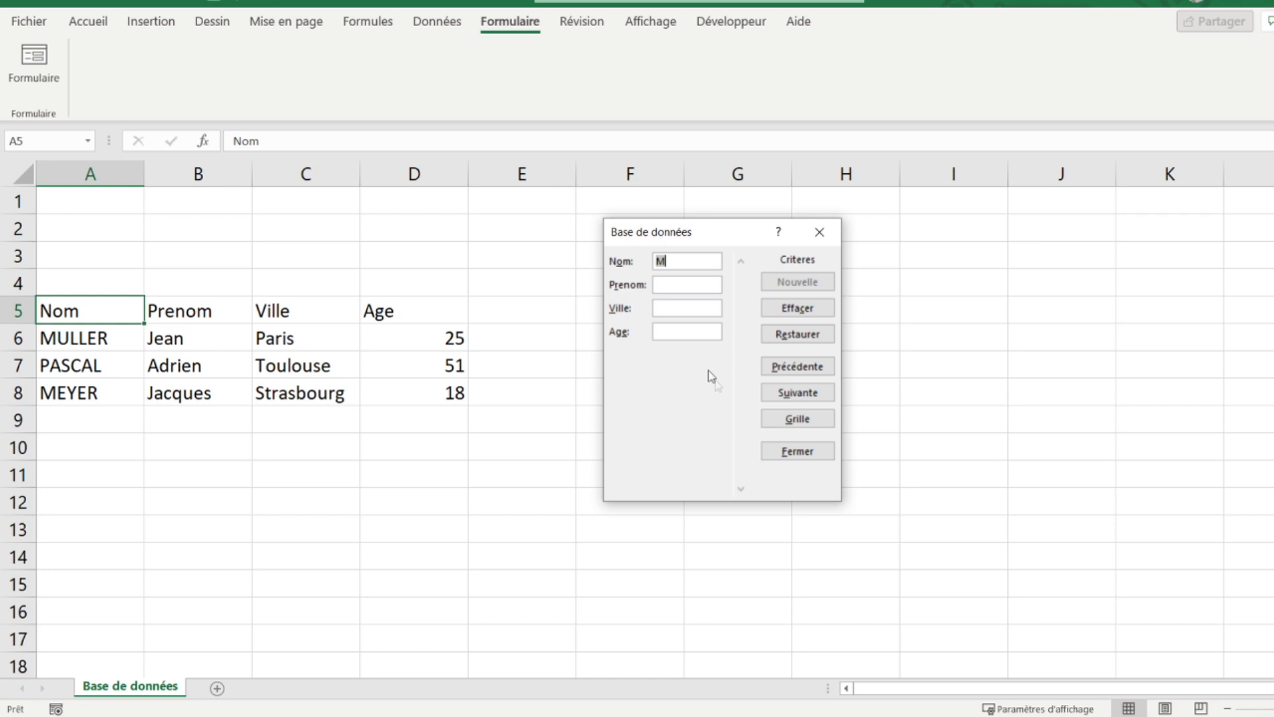
pyautogui.click(772, 397)
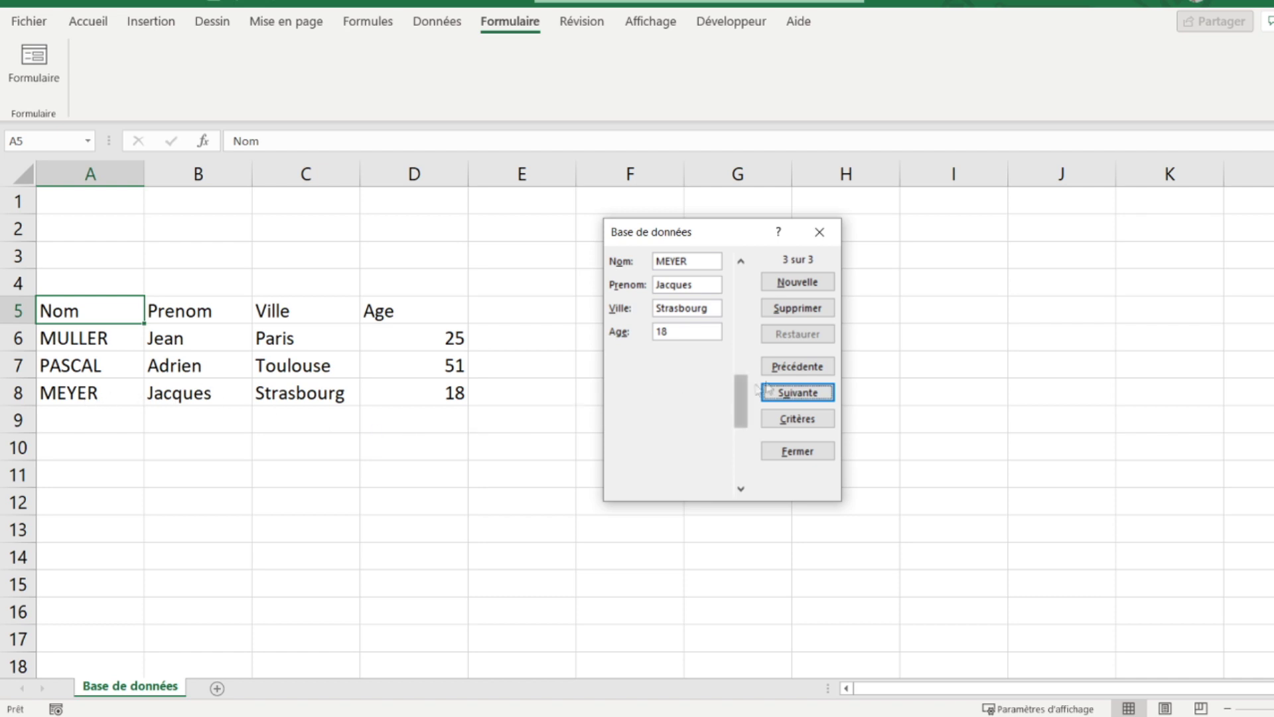
pyautogui.click(785, 369)
pyautogui.click(784, 369)
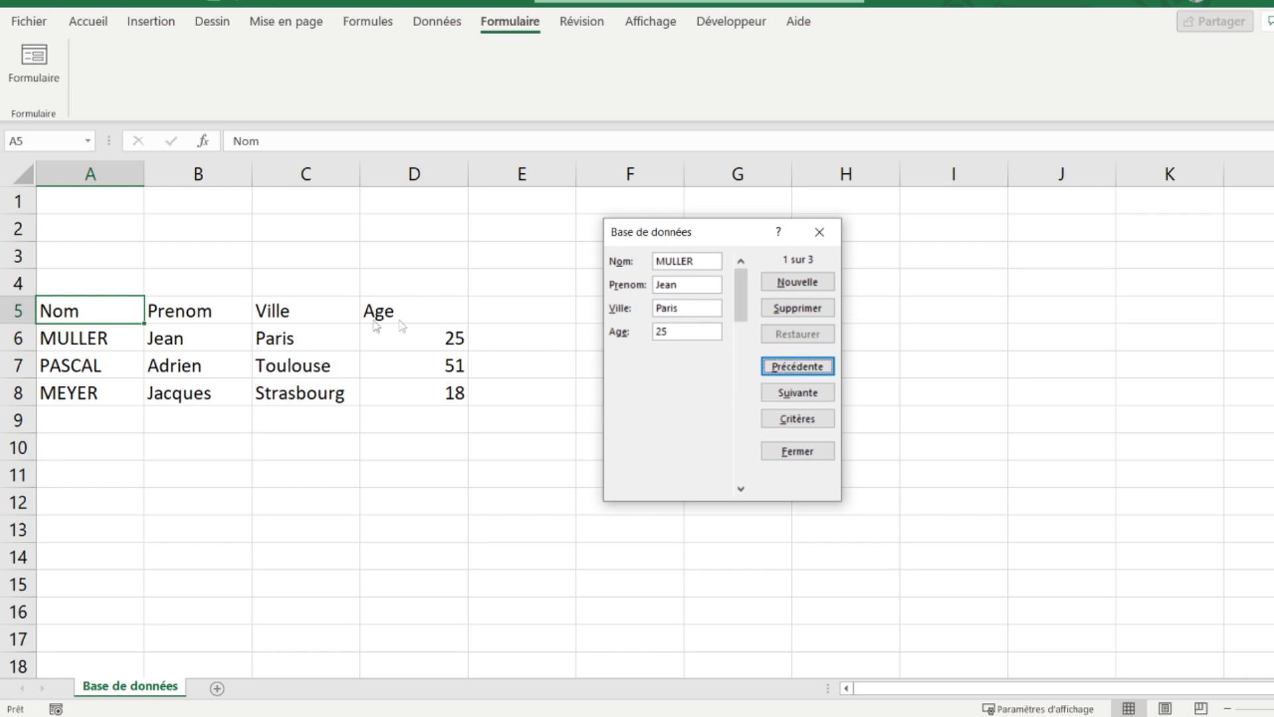
pyautogui.click(781, 396)
pyautogui.click(781, 395)
pyautogui.click(782, 370)
pyautogui.click(782, 369)
pyautogui.click(820, 231)
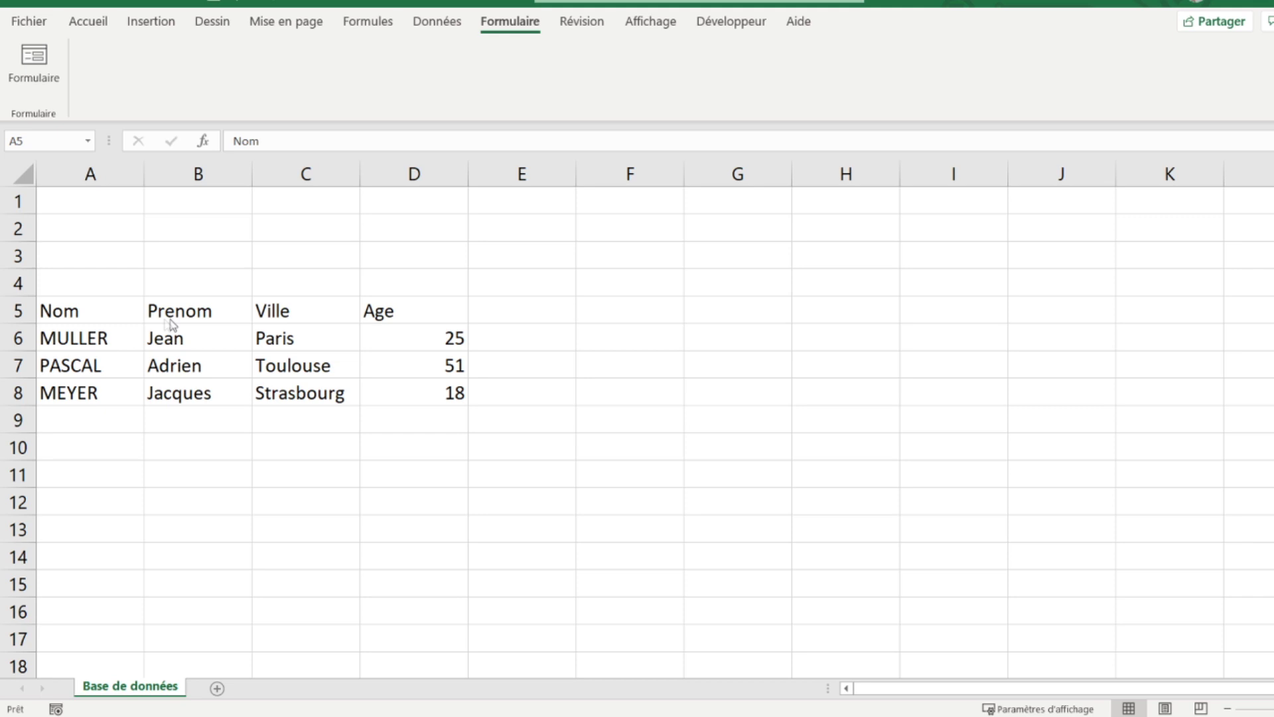
# Replace the Prenom in the Toulouse record through the data form with another first name, then close the form
pyautogui.click(96, 303)
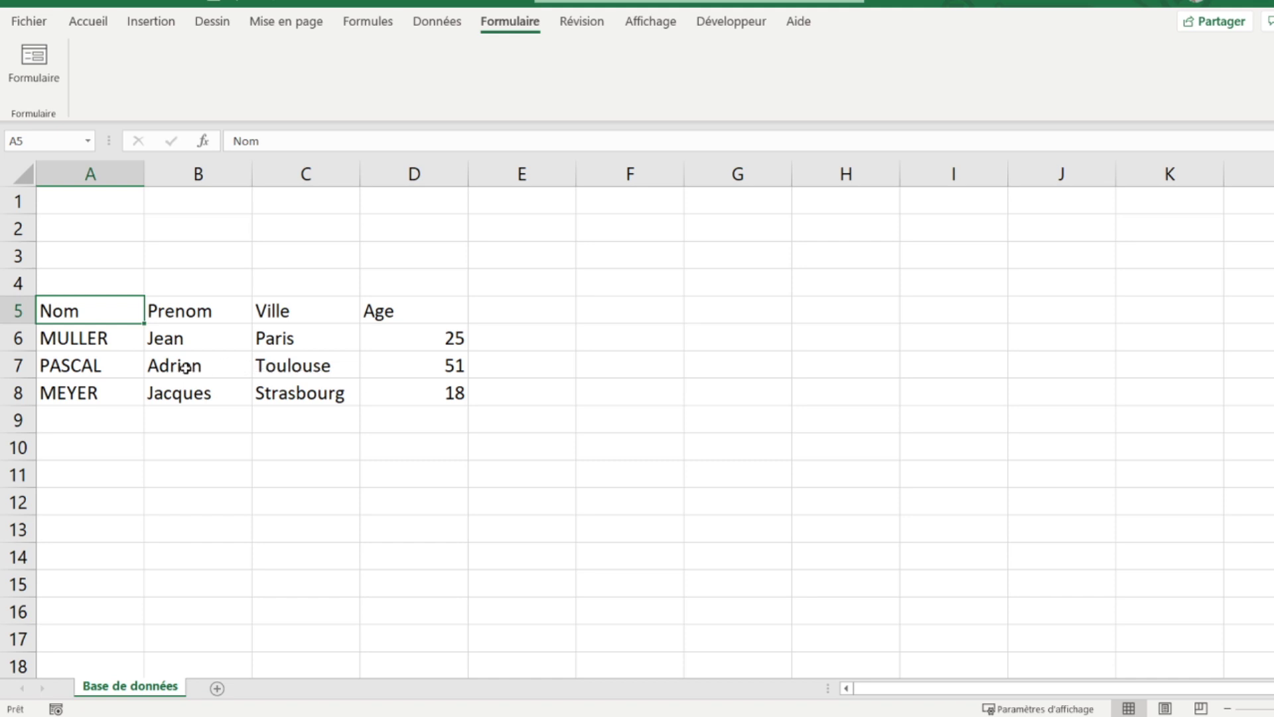
pyautogui.click(35, 63)
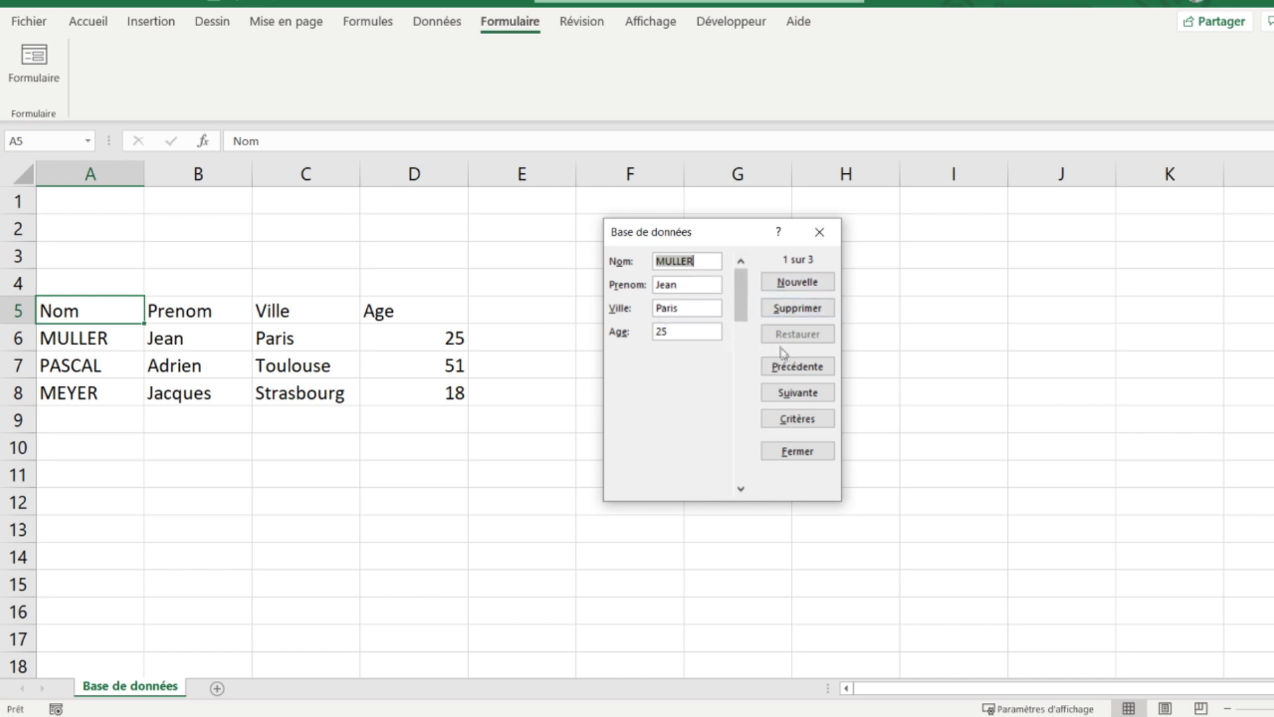
pyautogui.click(775, 393)
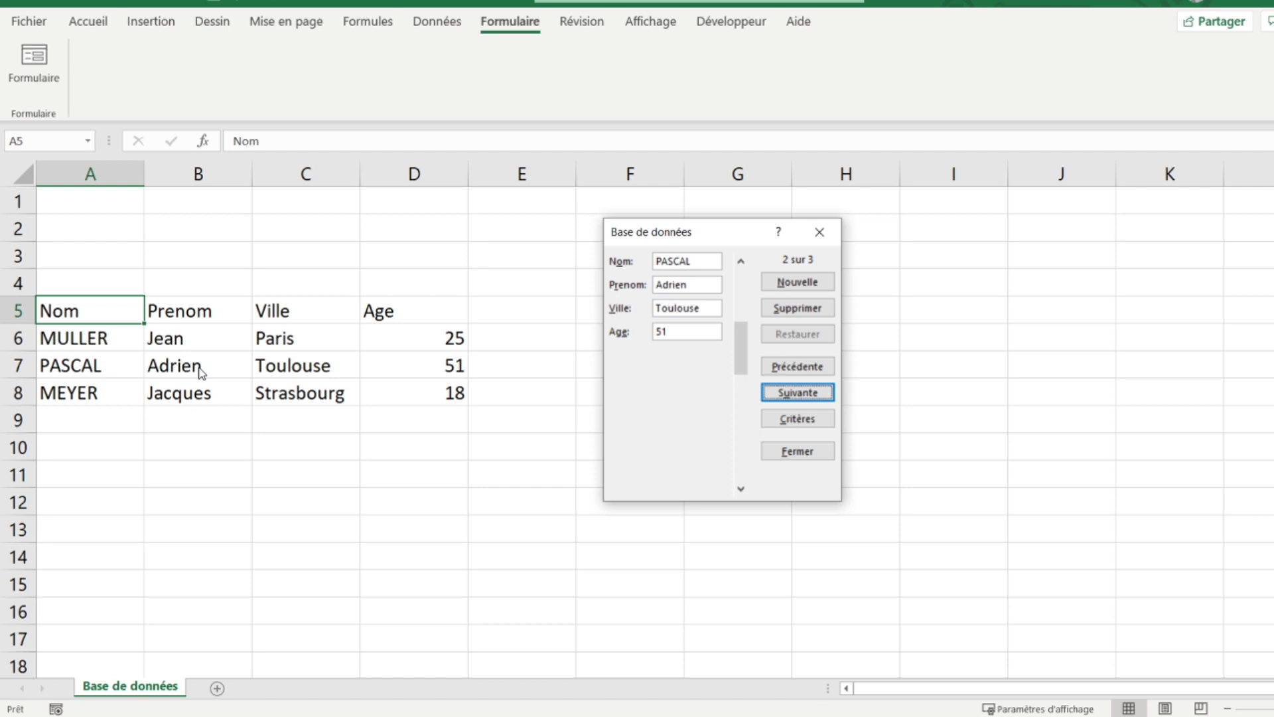
pyautogui.doubleClick(692, 287)
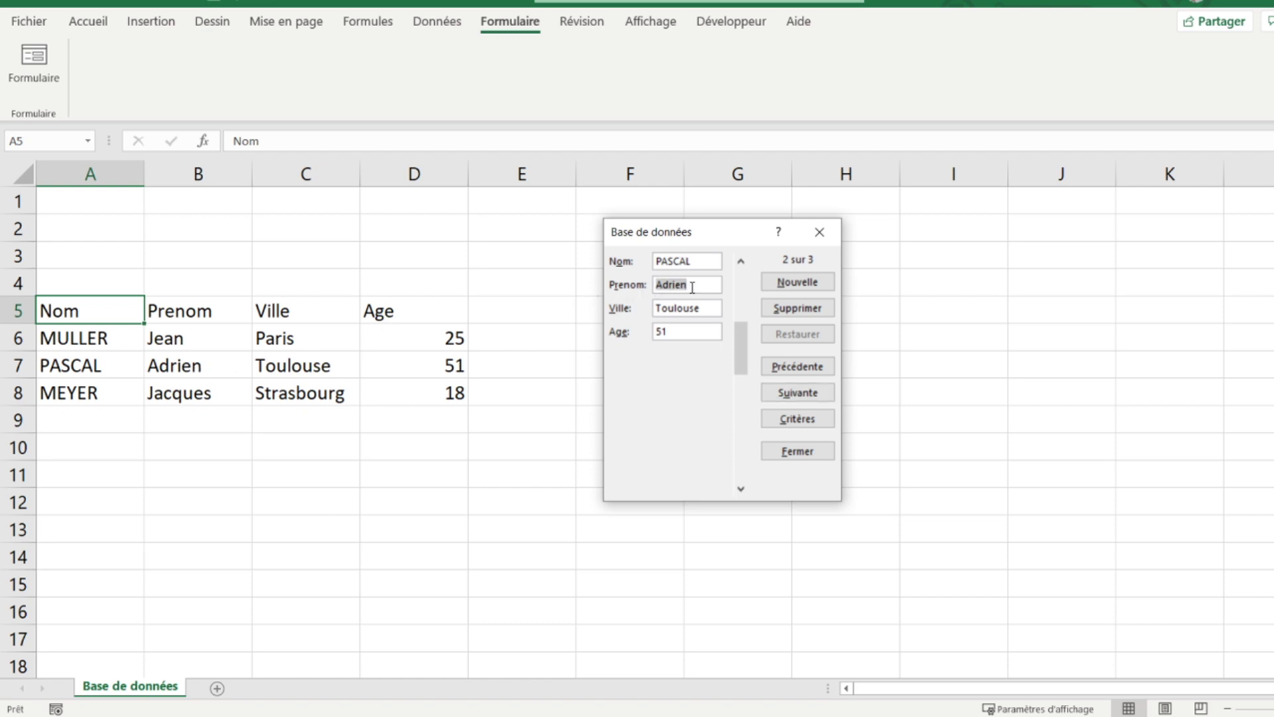
pyautogui.write('Julien')
pyautogui.click(782, 285)
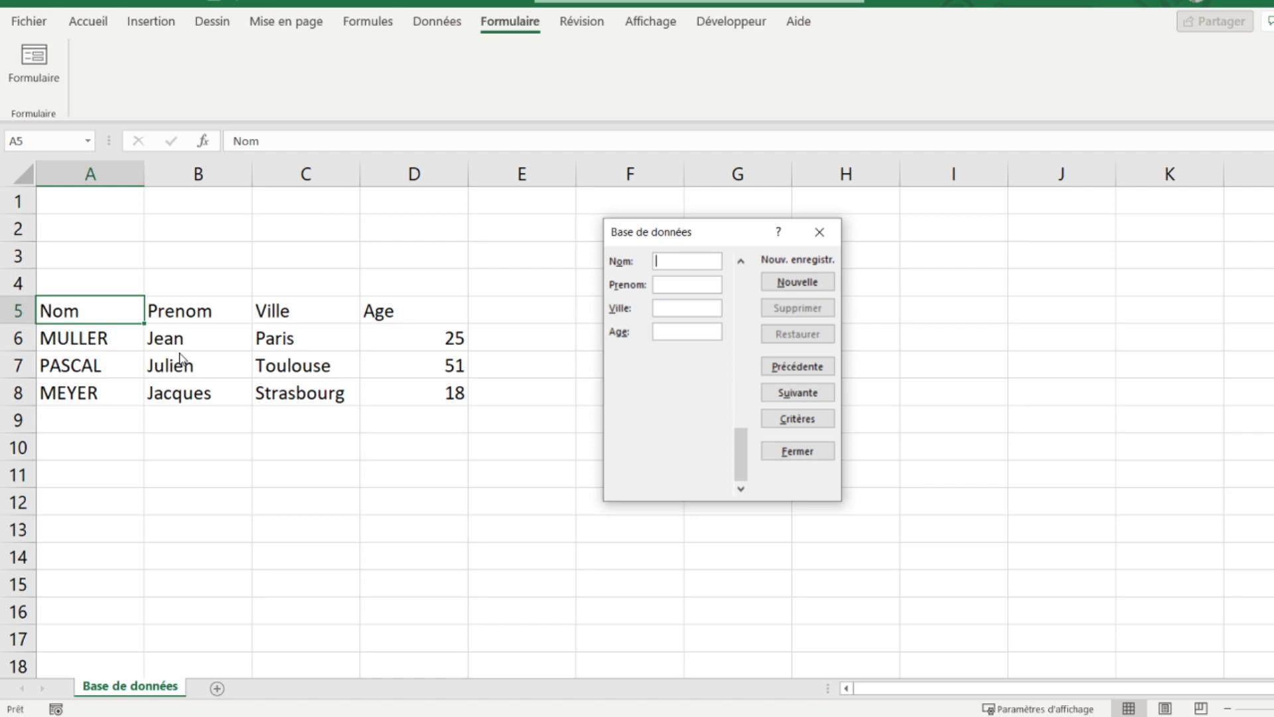
pyautogui.click(821, 231)
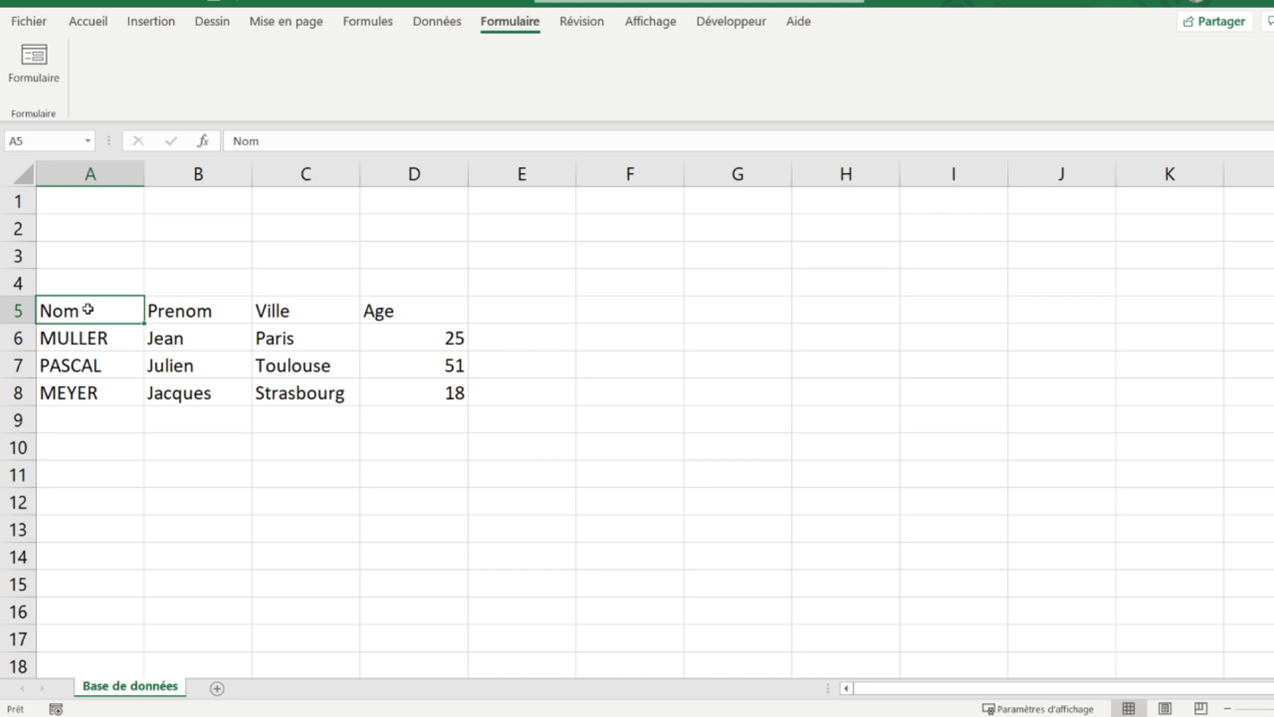
# Delete the Toulouse record through the data form and close the form
pyautogui.click(33, 60)
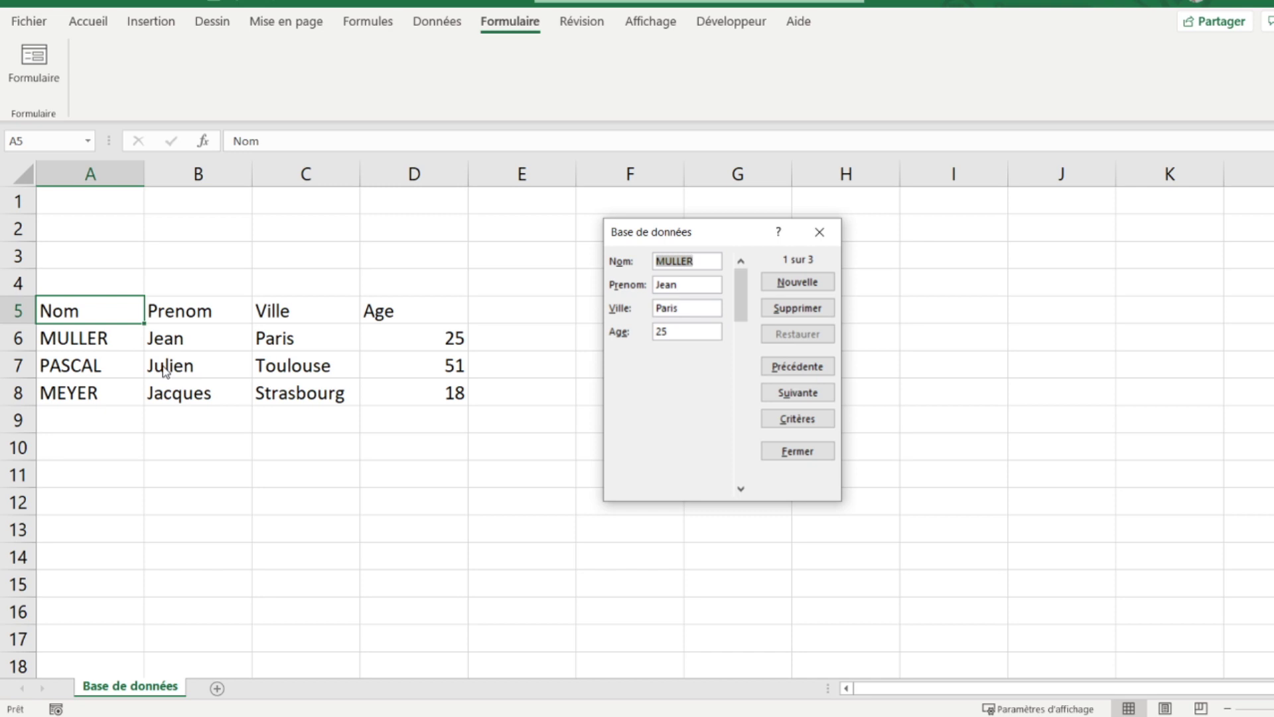
pyautogui.click(775, 394)
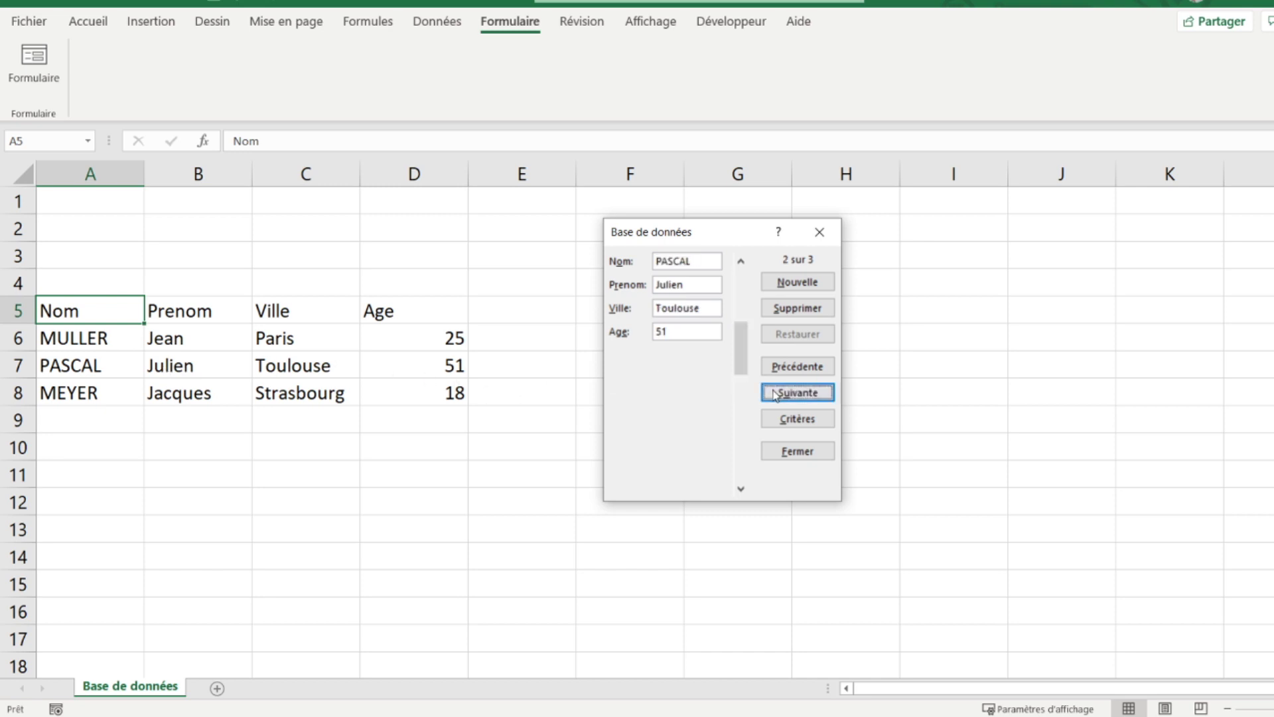
pyautogui.click(782, 314)
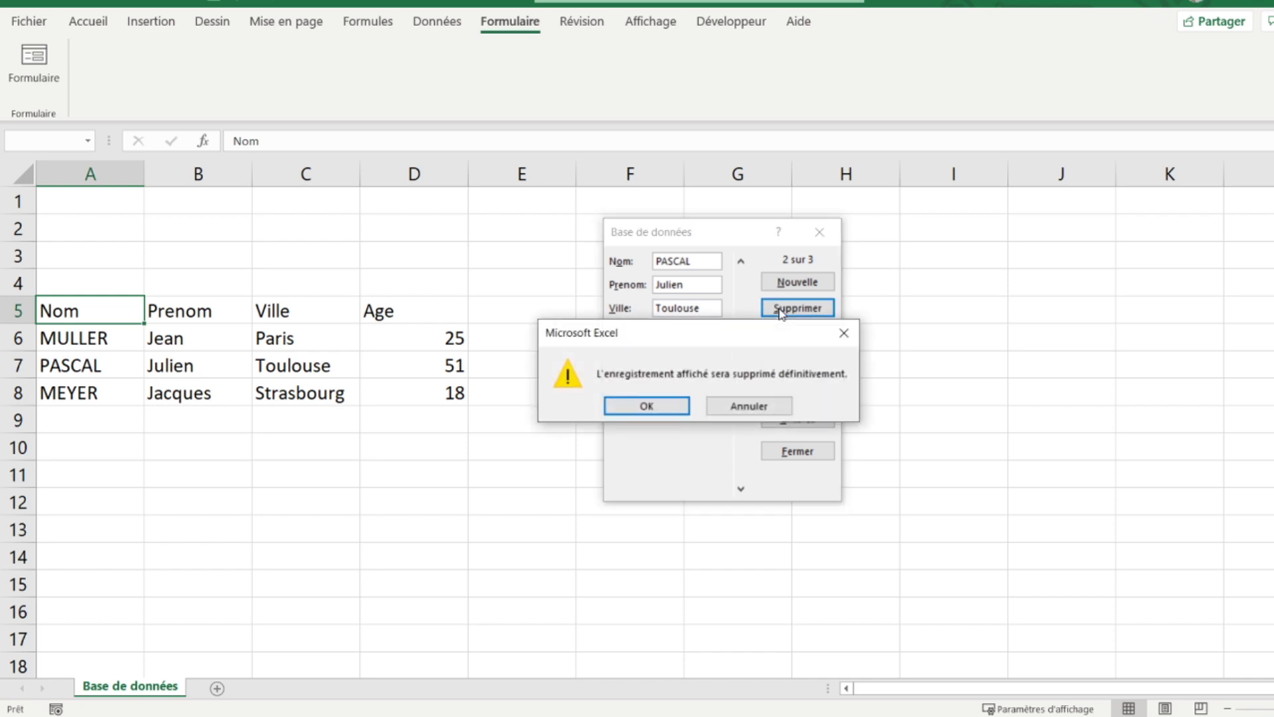
pyautogui.click(645, 410)
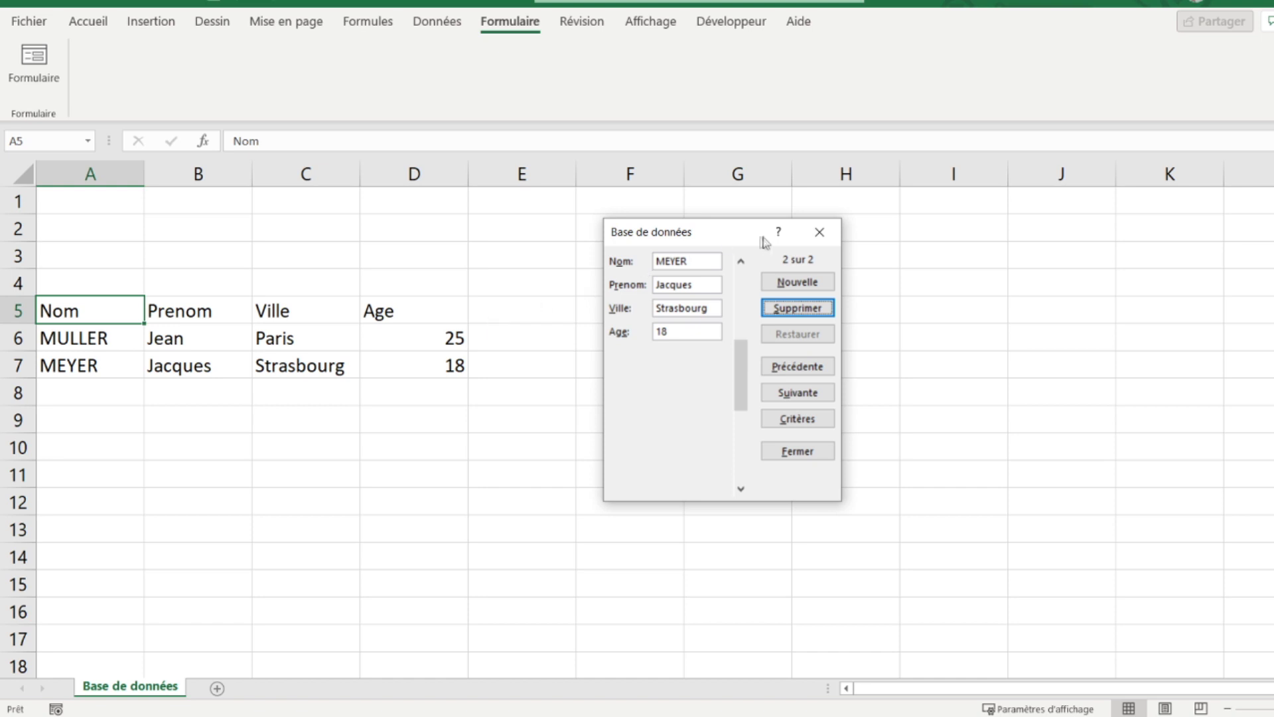
pyautogui.click(820, 232)
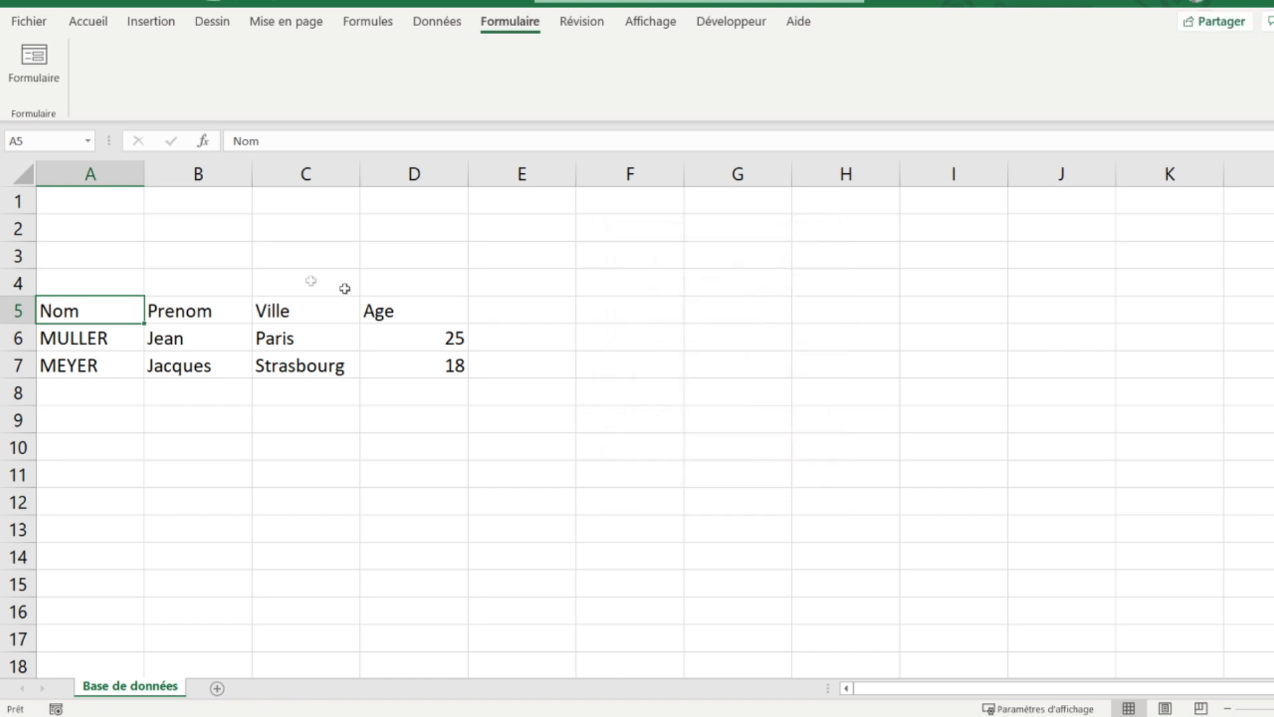
# Add the column header Téléphone in cell E5
pyautogui.click(501, 312)
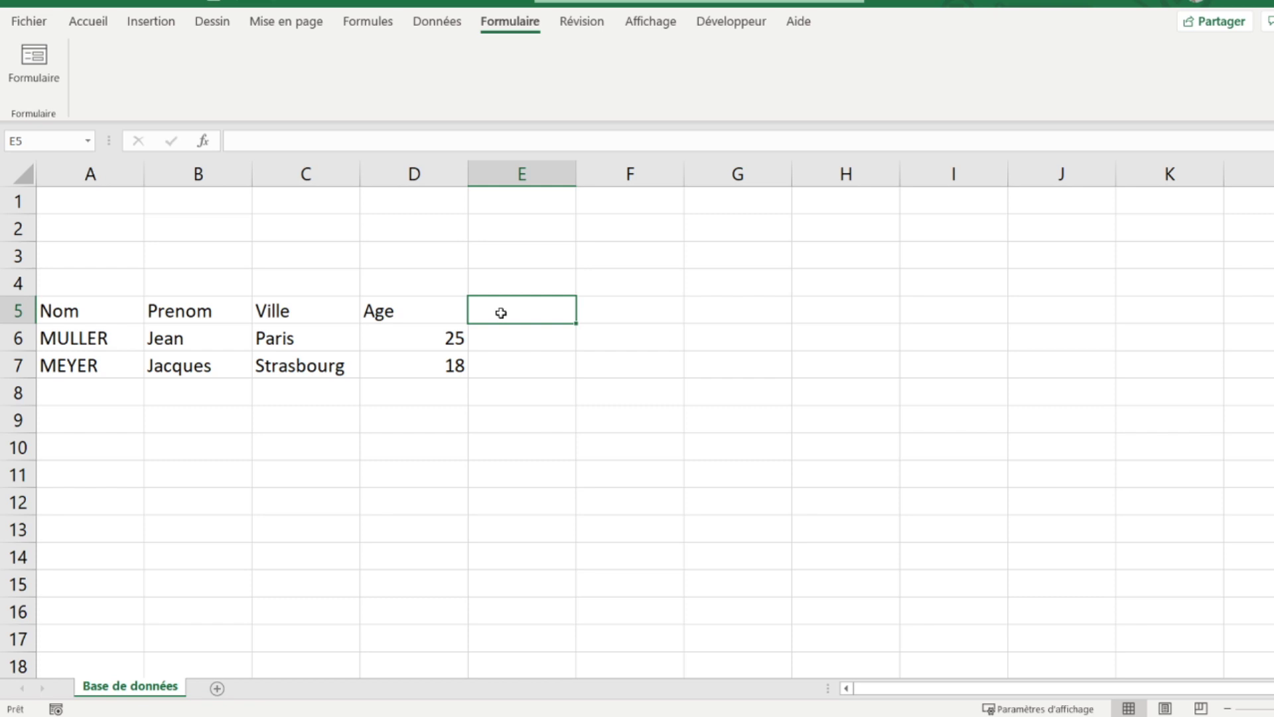
pyautogui.write('Té')
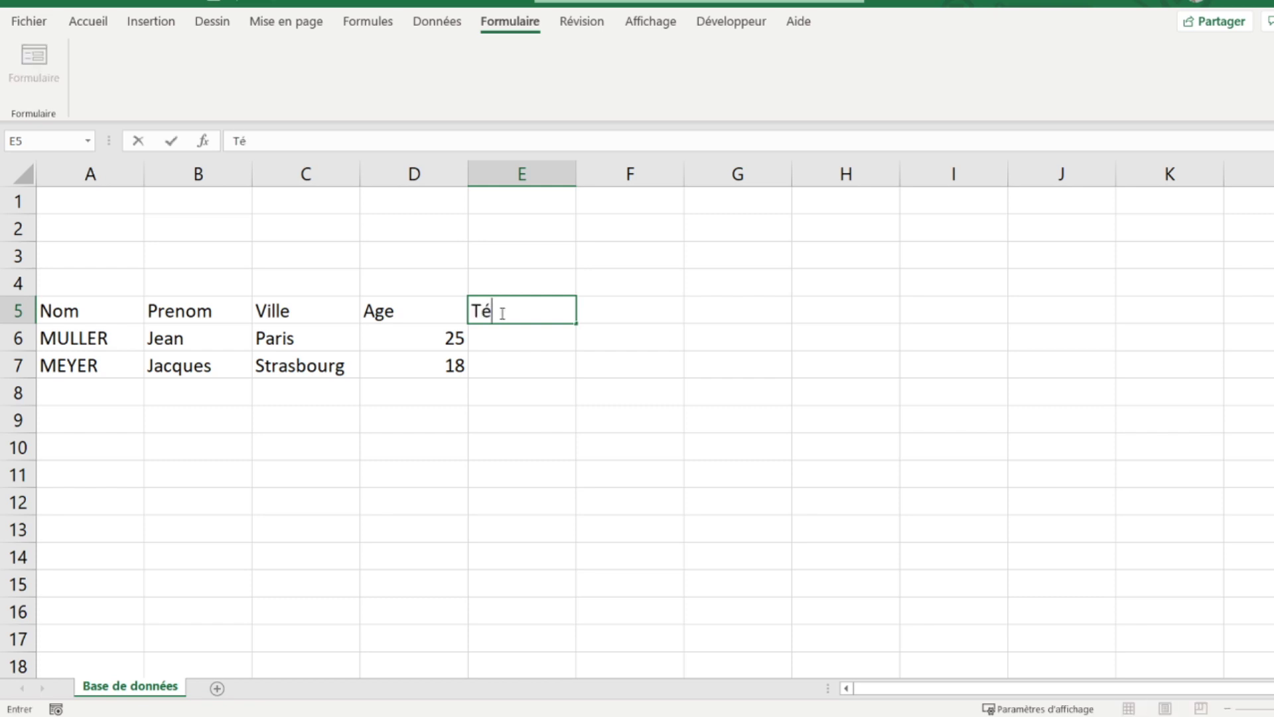
pyautogui.write('léphone')
# Open the data form from header cell A5 and save a Téléphone number in the Paris record
pyautogui.click(80, 306)
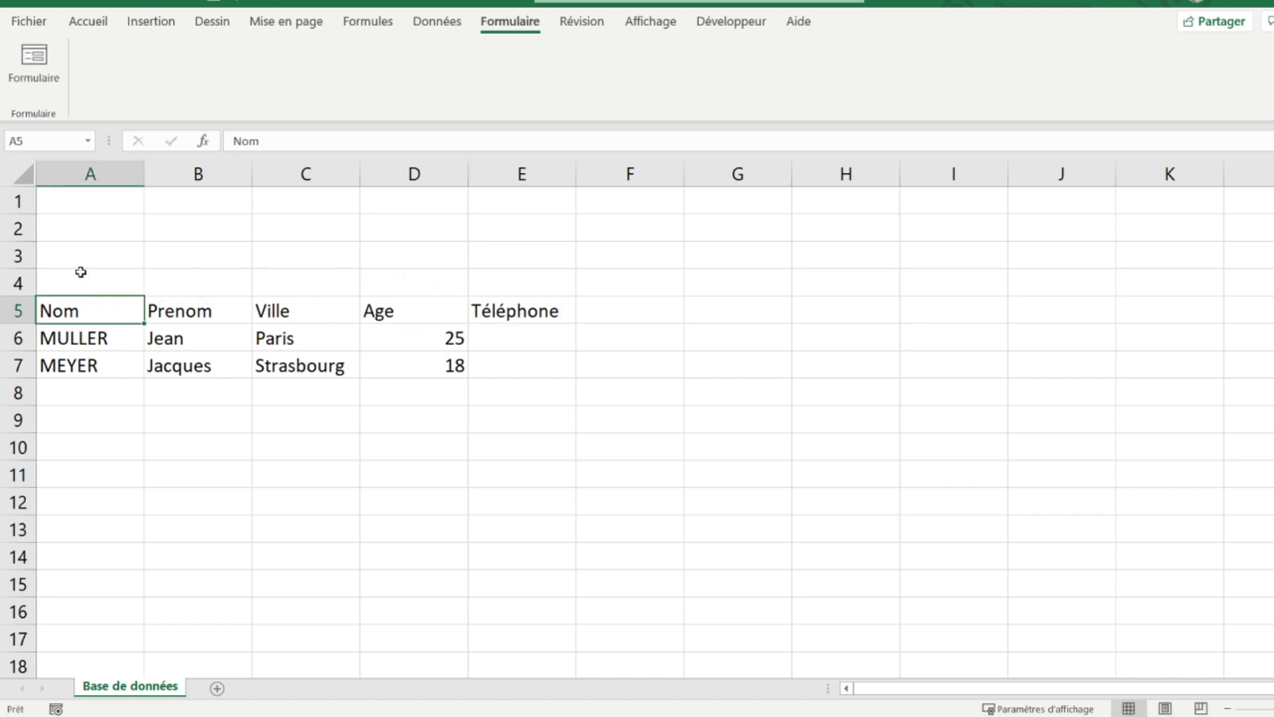
pyautogui.click(40, 77)
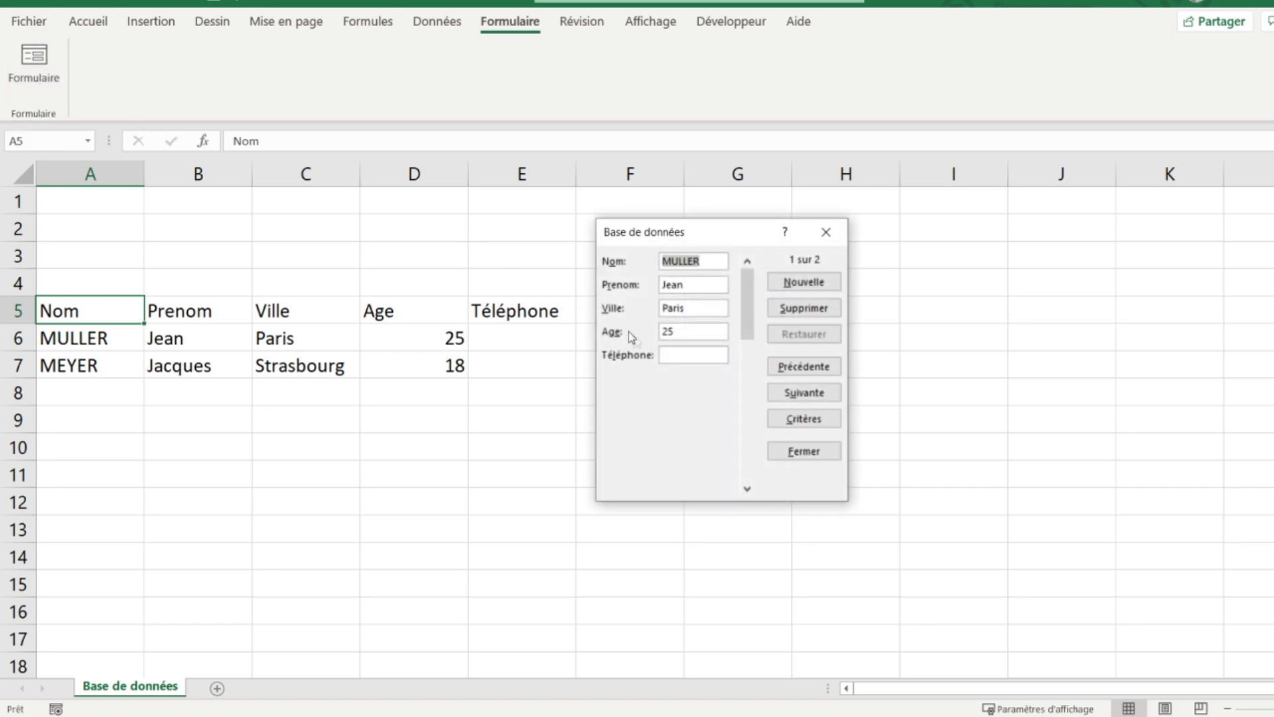
pyautogui.click(666, 354)
pyautogui.click(803, 394)
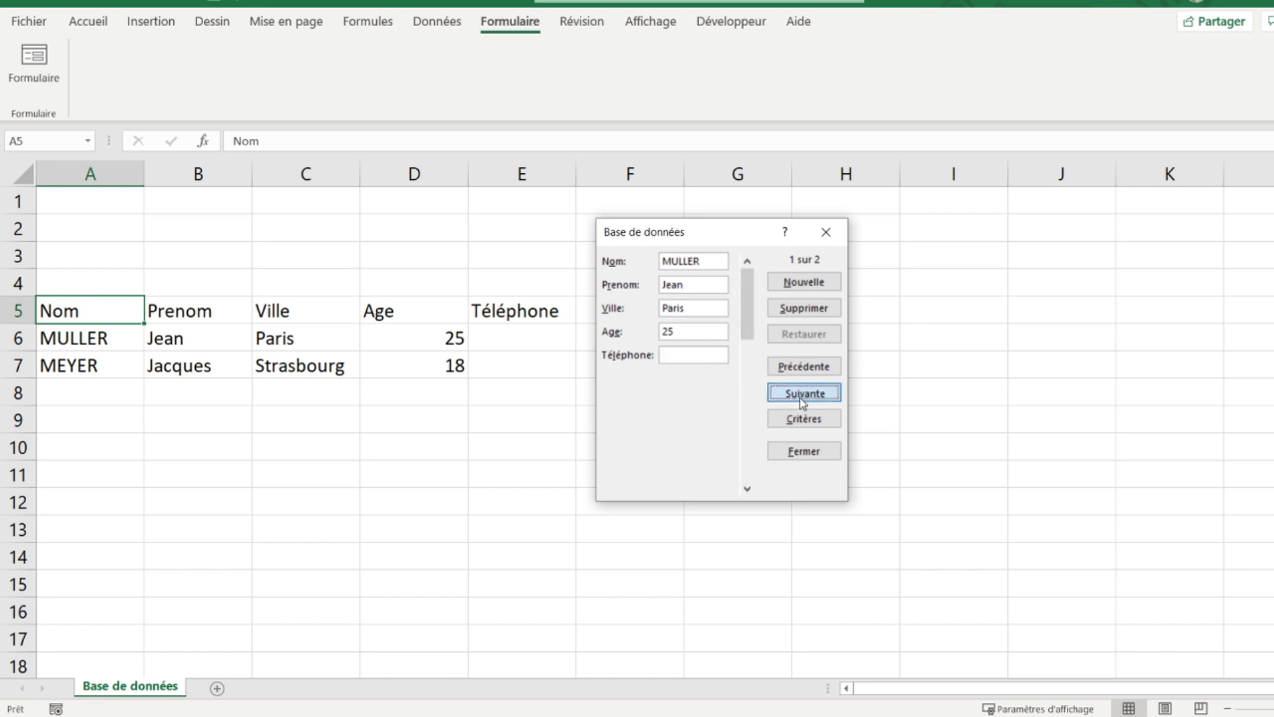
pyautogui.click(694, 355)
pyautogui.write('0000000')
pyautogui.click(804, 366)
pyautogui.click(675, 353)
pyautogui.write('222222')
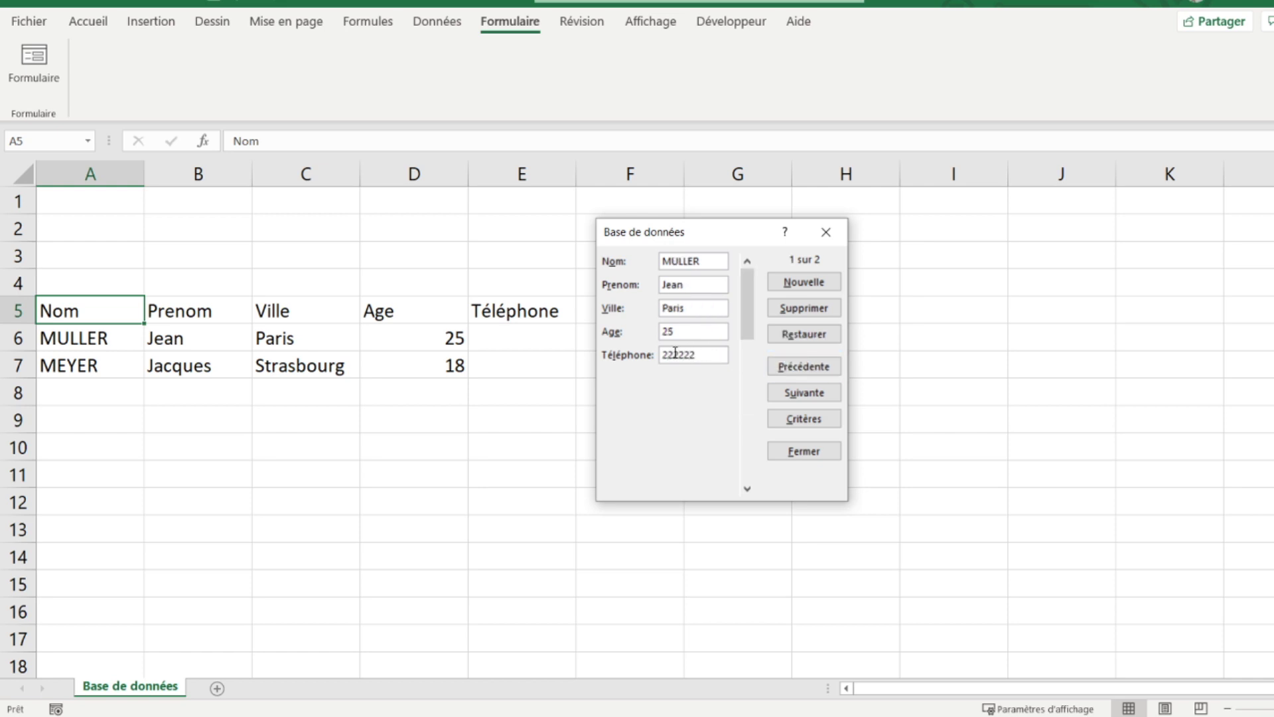
pyautogui.click(792, 290)
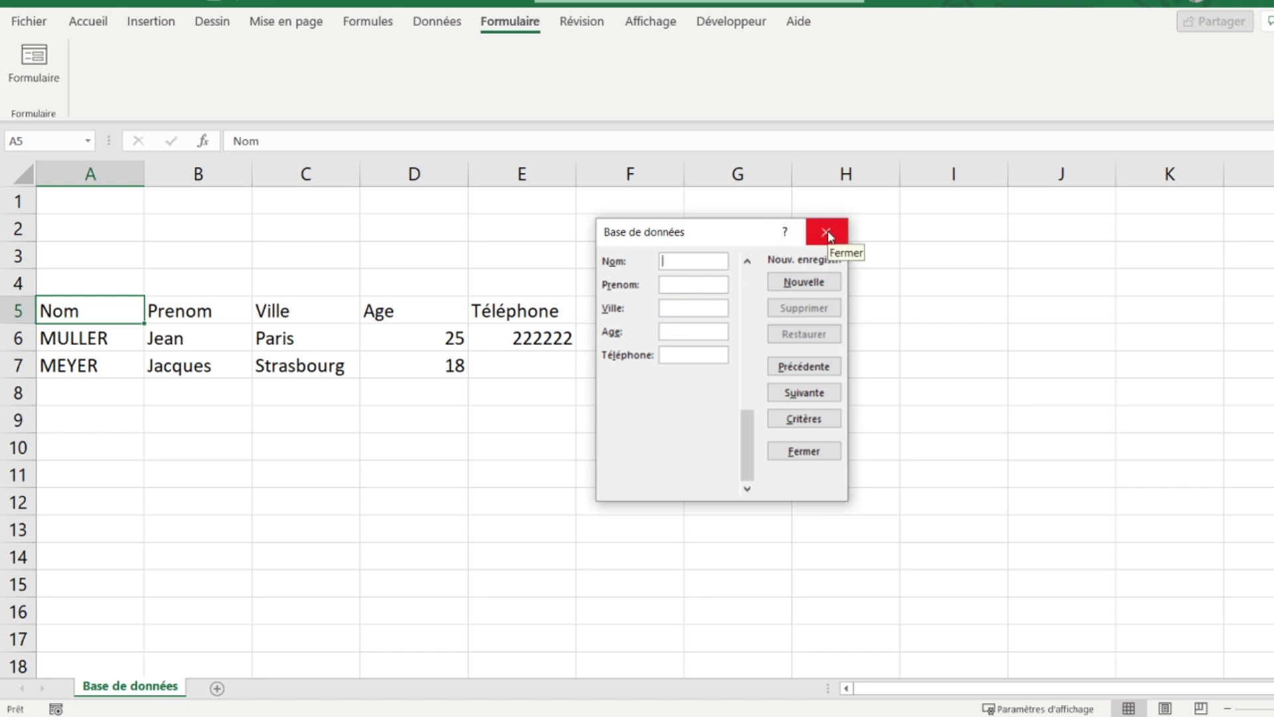
# Save a Téléphone number in the Strasbourg record through the data form and close the form
pyautogui.click(790, 389)
pyautogui.click(788, 372)
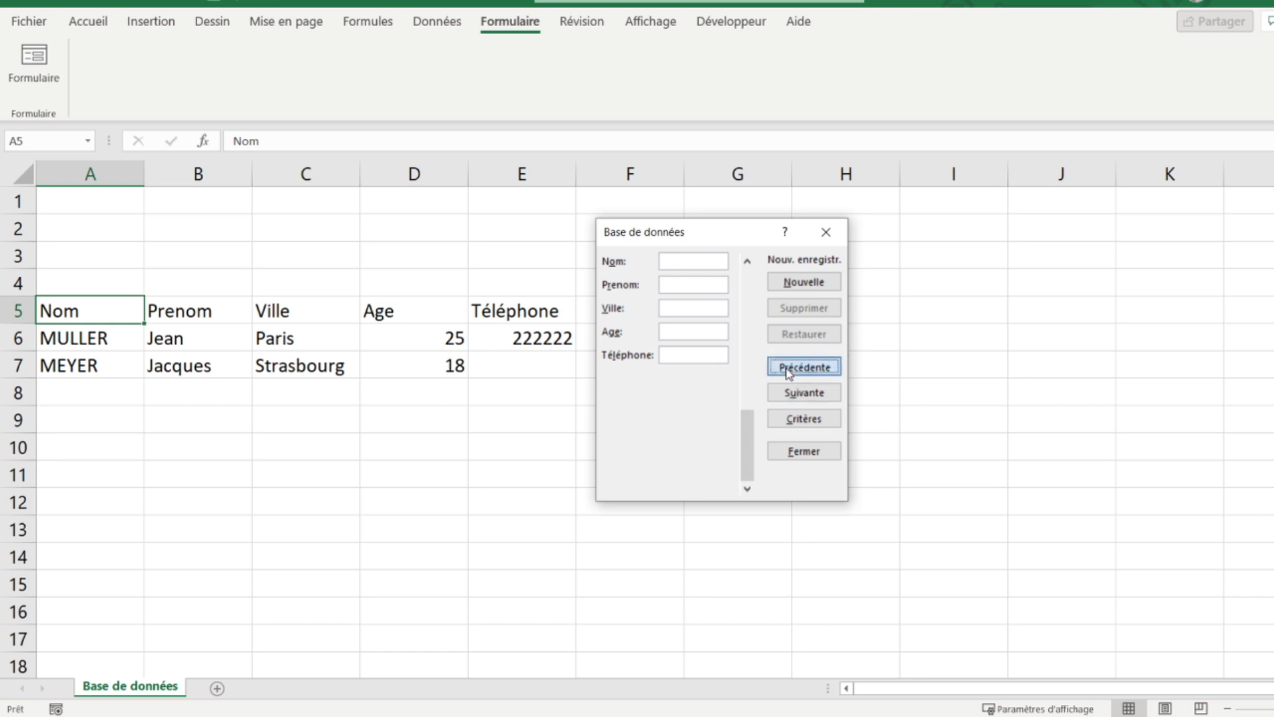
pyautogui.click(692, 352)
pyautogui.write('0000000')
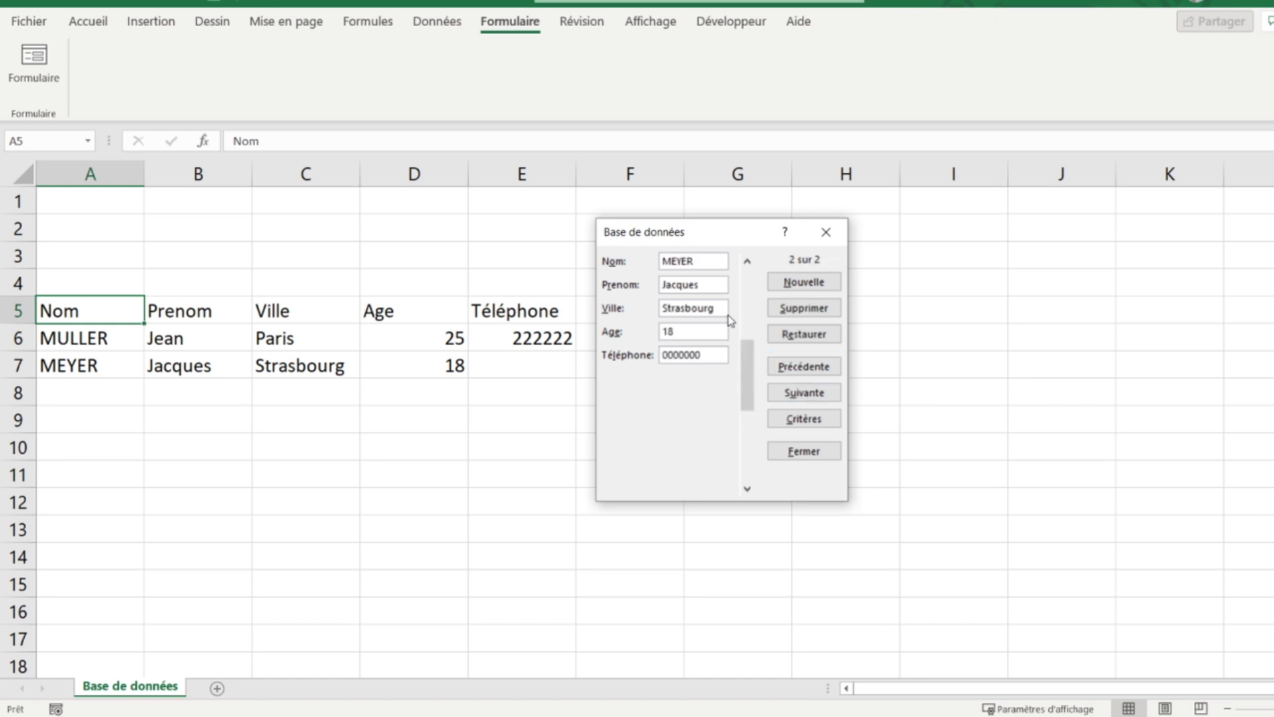
pyautogui.click(804, 282)
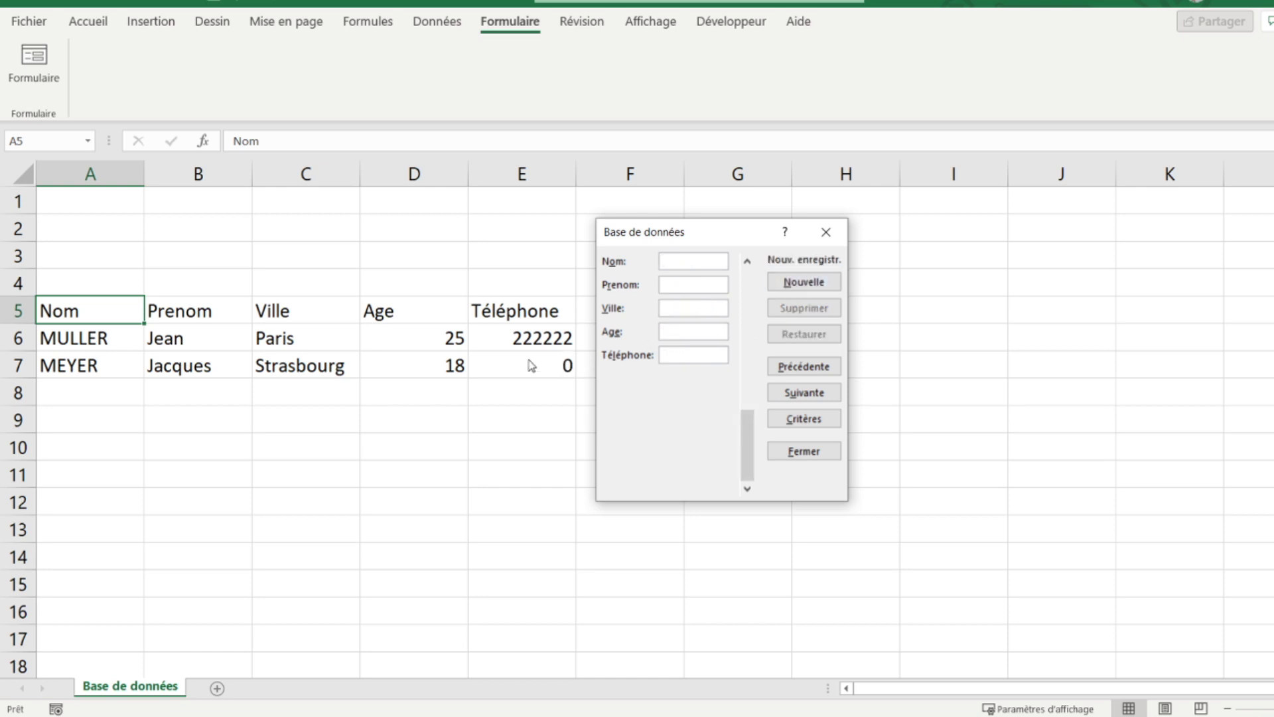
pyautogui.click(827, 234)
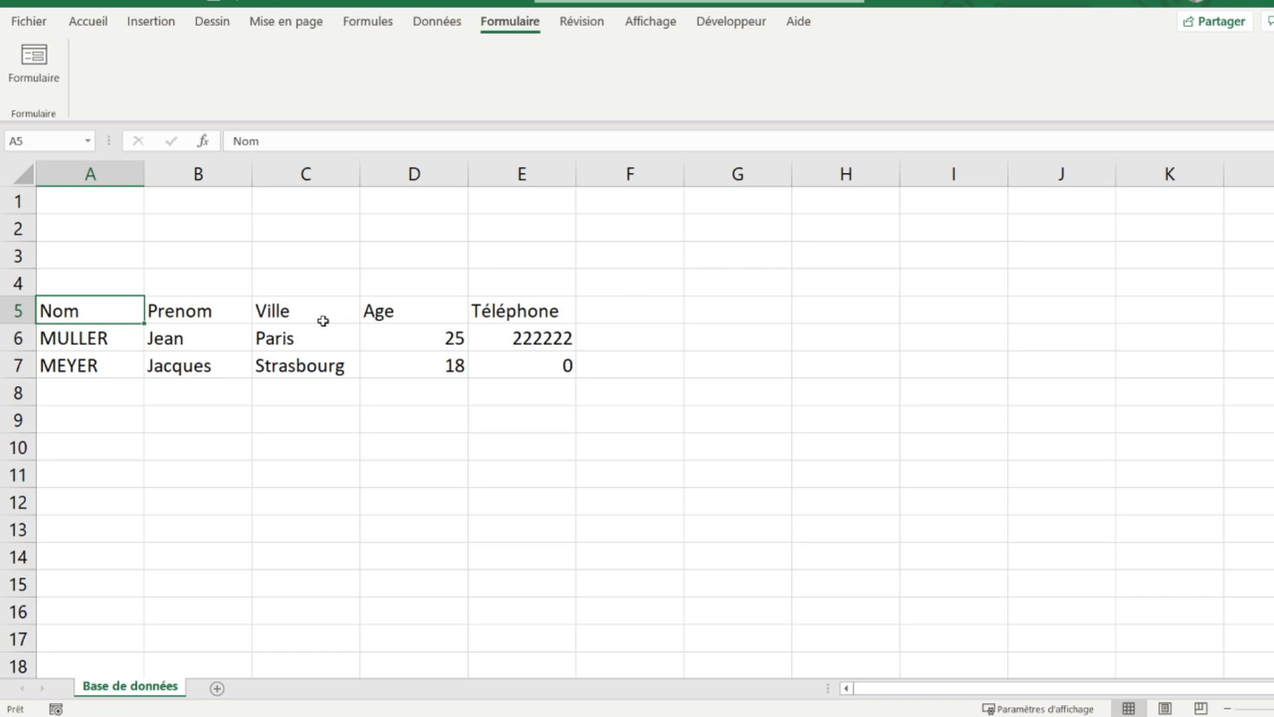
# Make the table headers in A5:E5 bold
pyautogui.moveTo(109, 307); pyautogui.dragTo(525, 311)
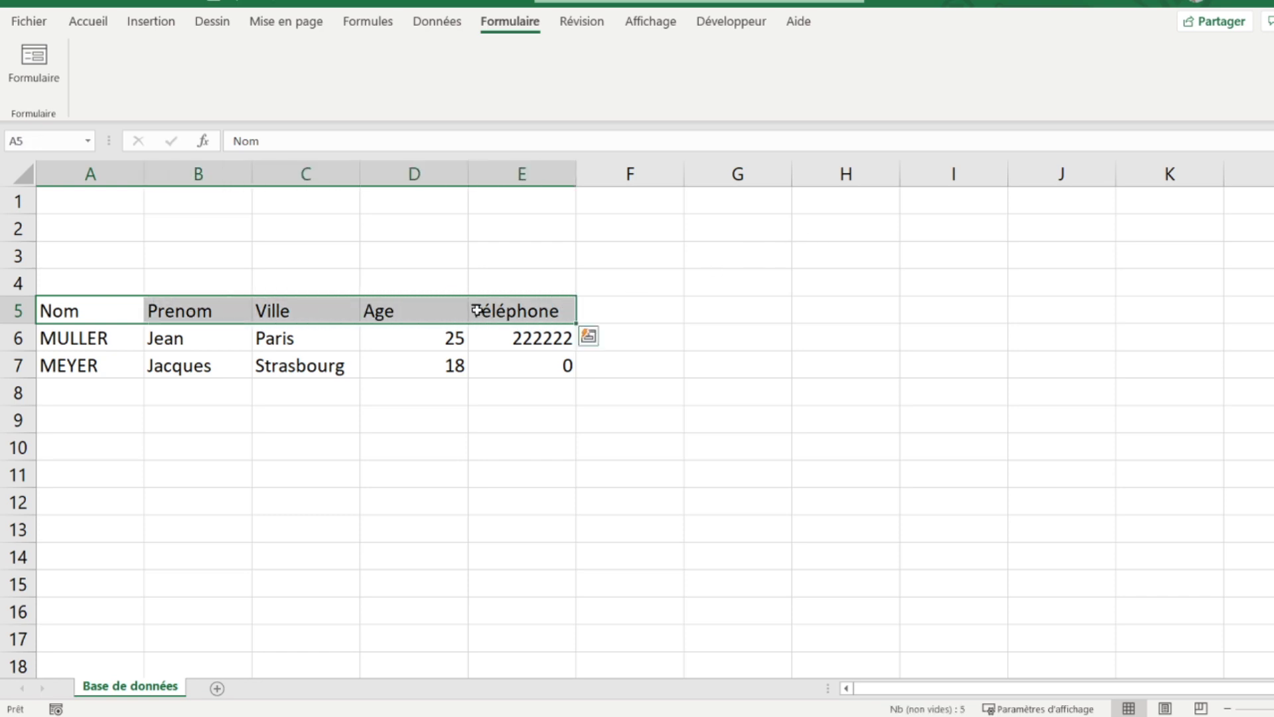
pyautogui.click(76, 25)
pyautogui.click(103, 84)
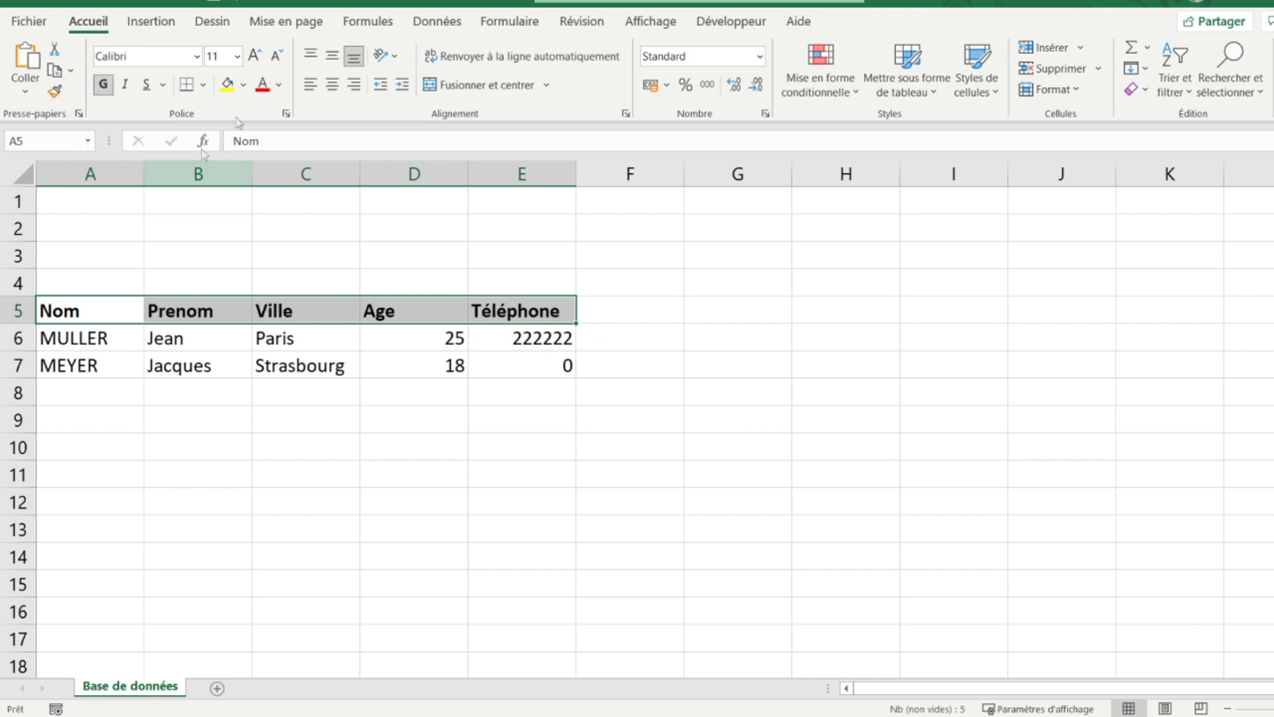
# Hide the sheet's gridlines and select cell A1
pyautogui.click(639, 24)
pyautogui.click(533, 83)
pyautogui.click(81, 211)
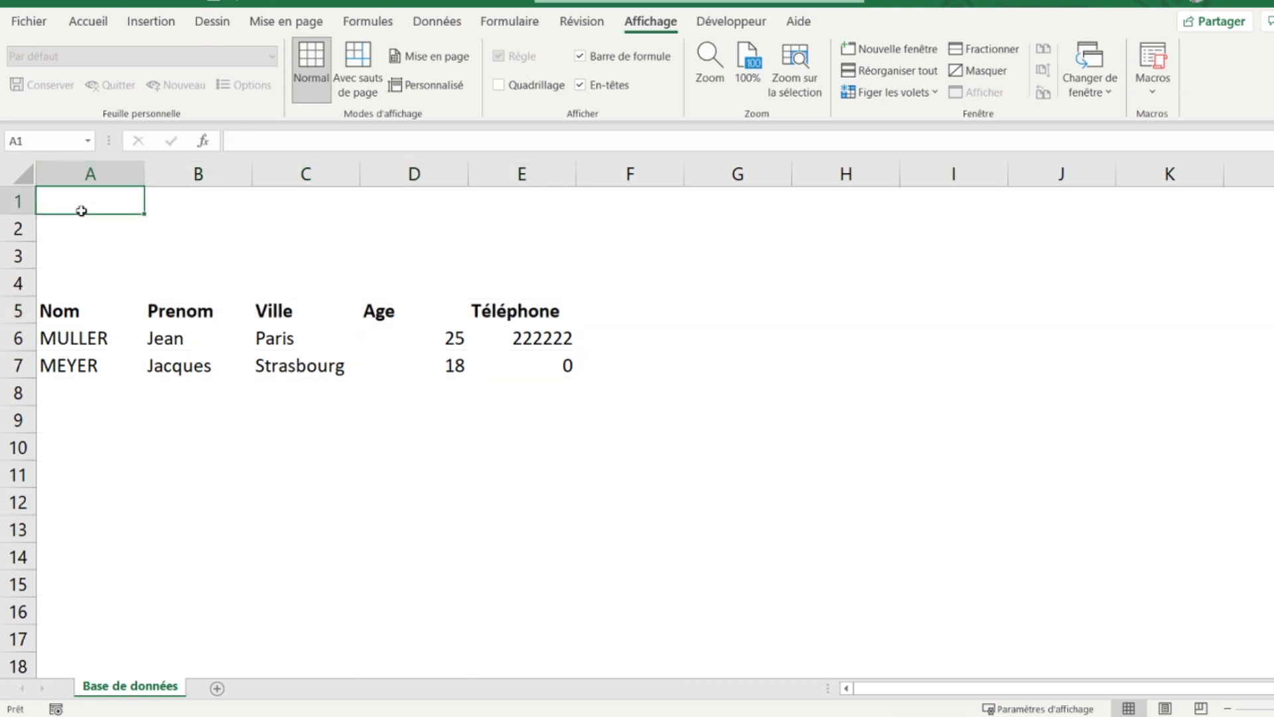